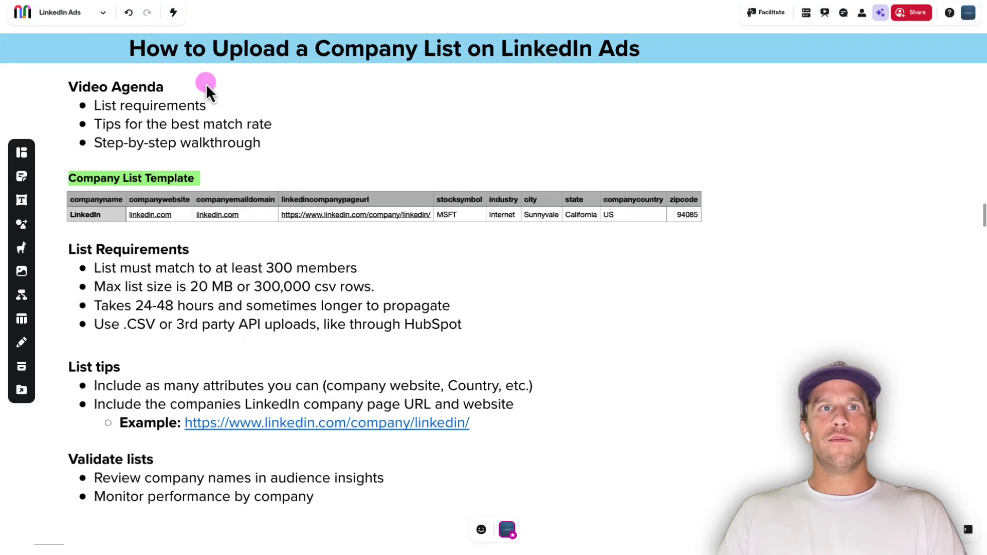
Select the Company List Template table on the Miro guide to uploading LinkedIn company lists.
{"action": "left_click", "coordinate": [111, 216]}
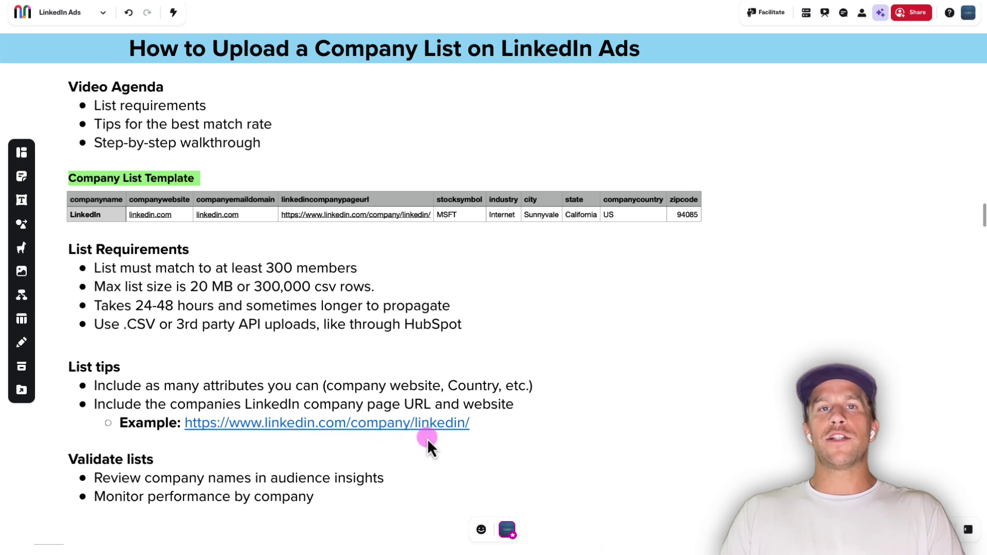
Move from the Miro board to the Campaign Manager Audiences page showing the Matched tab.
{"action": "mouse_move", "coordinate": [427, 433]}
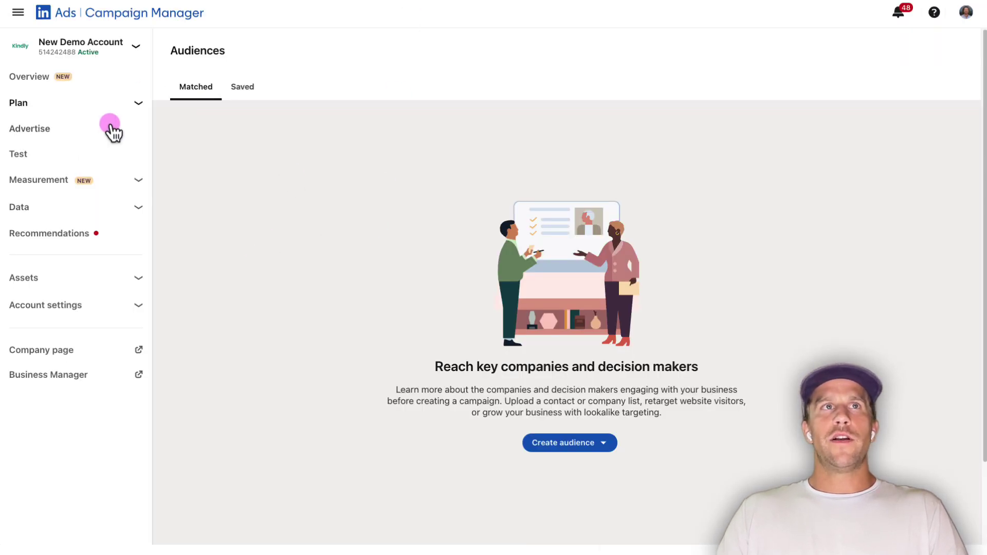
Start a new Matched audience from Create audience under Plan.
{"action": "left_click", "coordinate": [137, 104]}
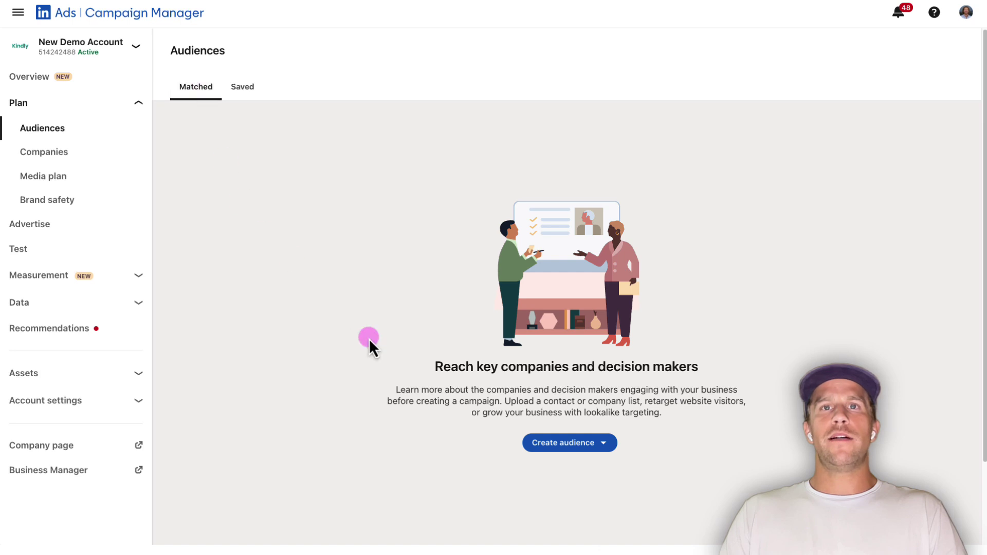
{"action": "left_click", "coordinate": [570, 446]}
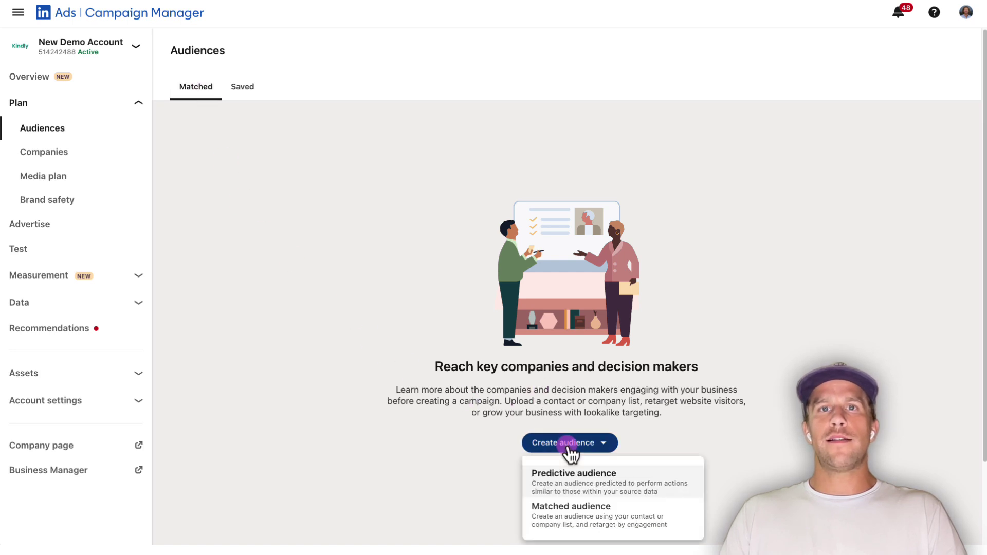
{"action": "left_click", "coordinate": [578, 520]}
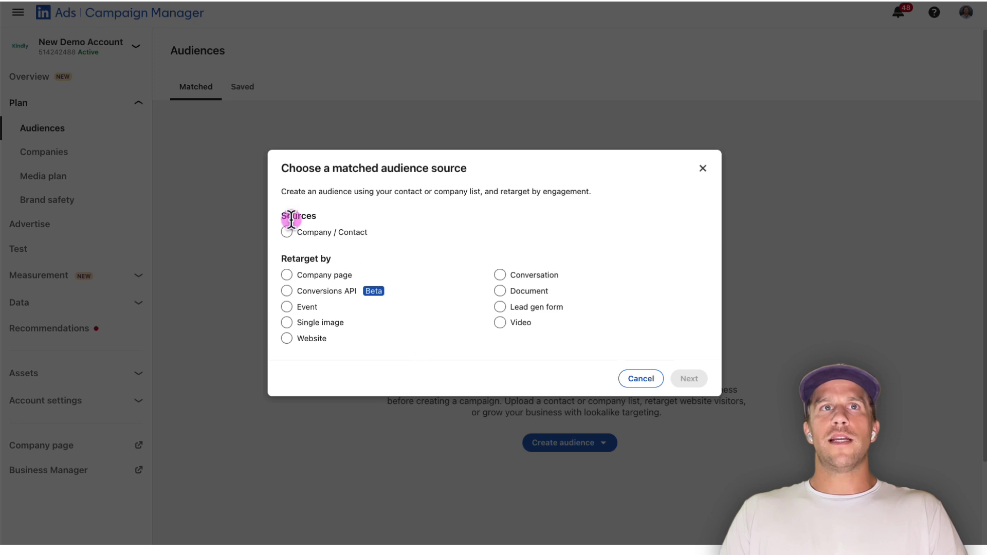
Use a Company / Contact source named 'Company - Cold Prospecting - Tier 1 Accounts', list type Company list.
{"action": "left_click", "coordinate": [286, 232]}
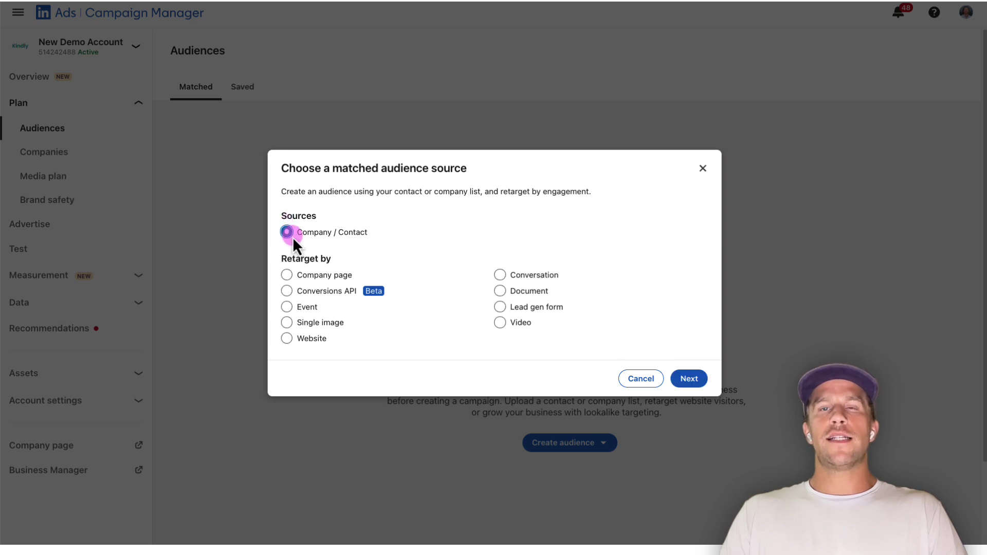
{"action": "left_click", "coordinate": [687, 381]}
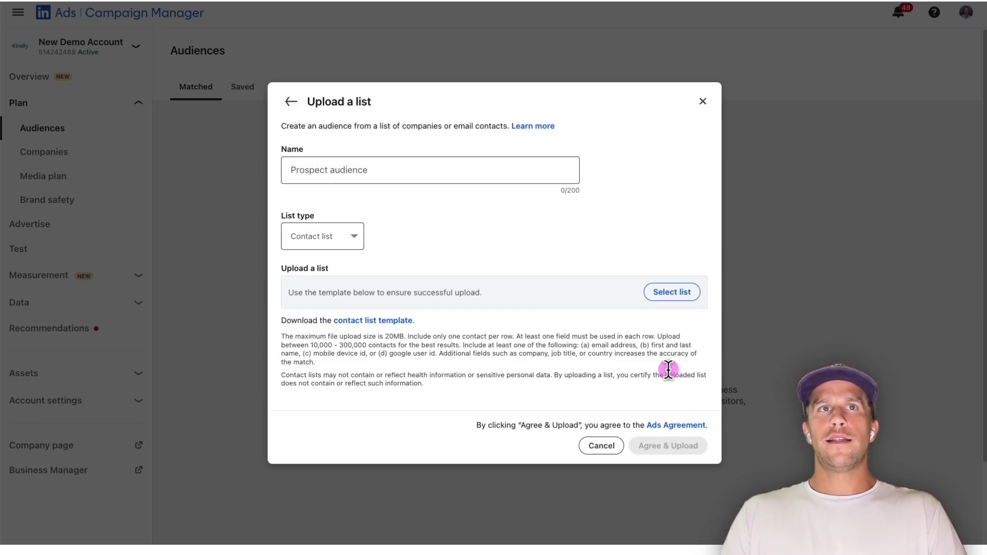
{"action": "left_click", "coordinate": [368, 172]}
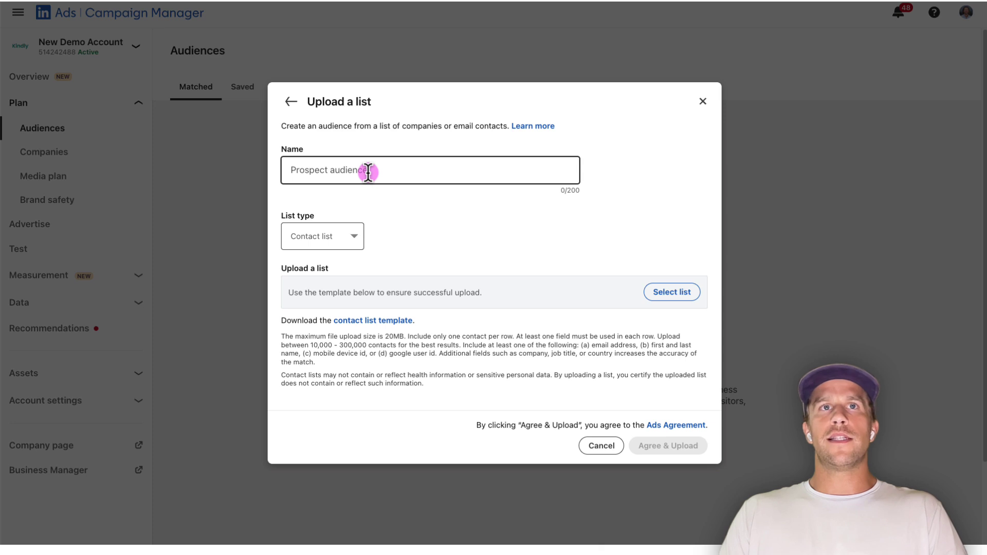
{"action": "type", "text": "Company - Cold Prospecting - Tier 1 Accounts"}
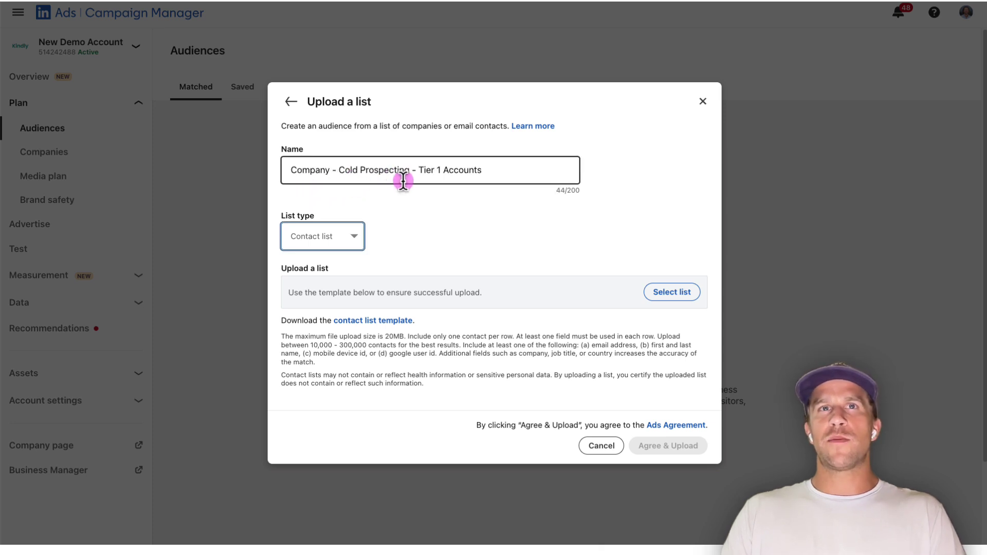
{"action": "left_click", "coordinate": [379, 205]}
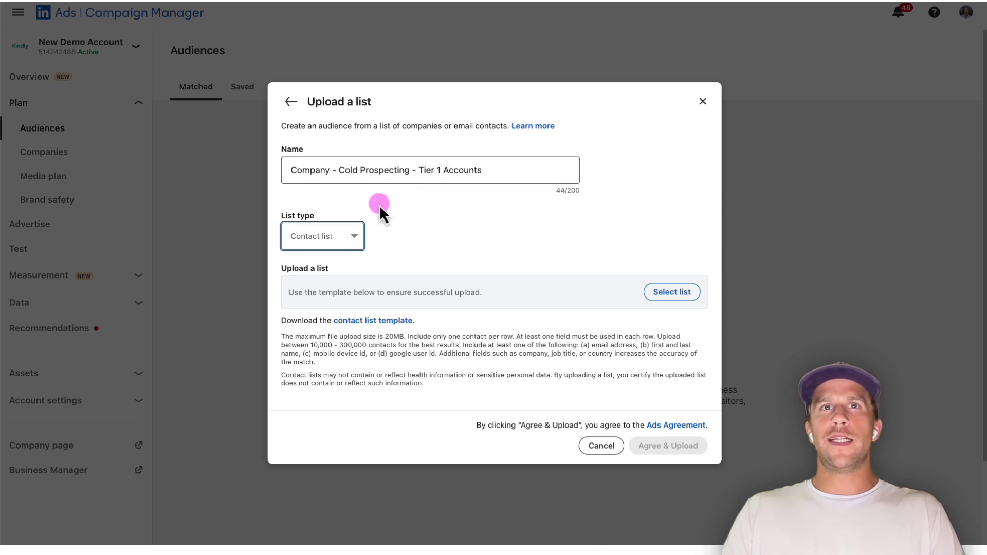
{"action": "left_click", "coordinate": [351, 242]}
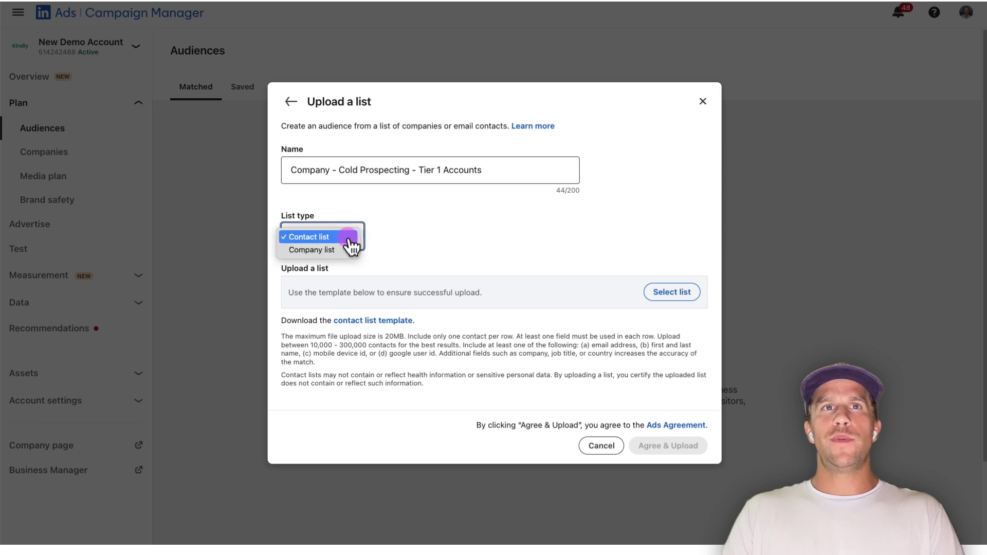
{"action": "left_click", "coordinate": [337, 251]}
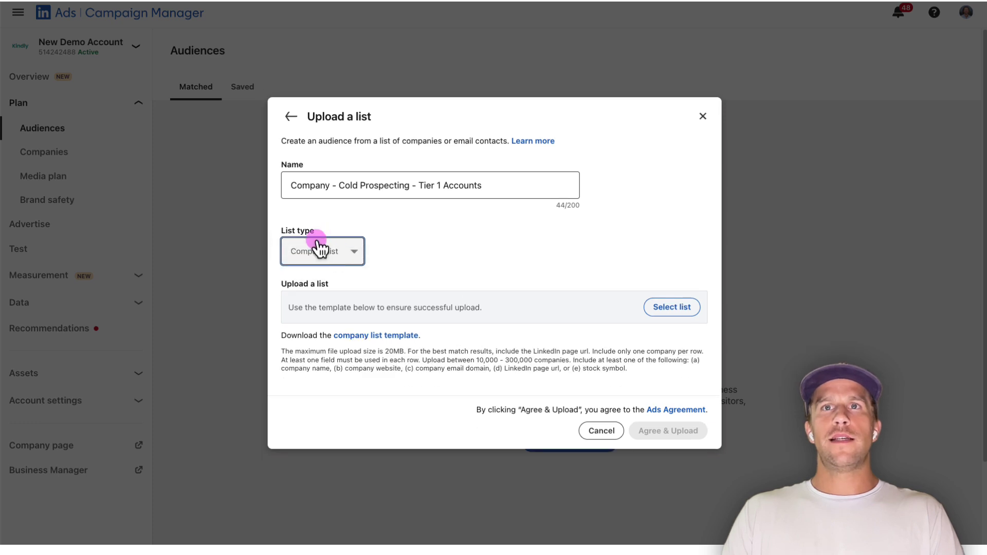
Attach the company list CSV and agree to the terms to upload it.
{"action": "left_click", "coordinate": [674, 308]}
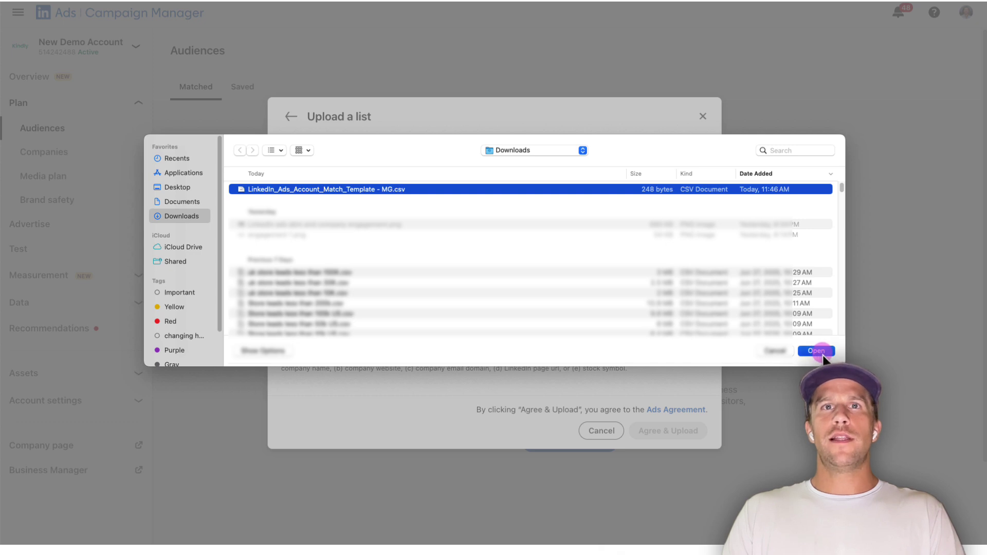
{"action": "left_click", "coordinate": [821, 352]}
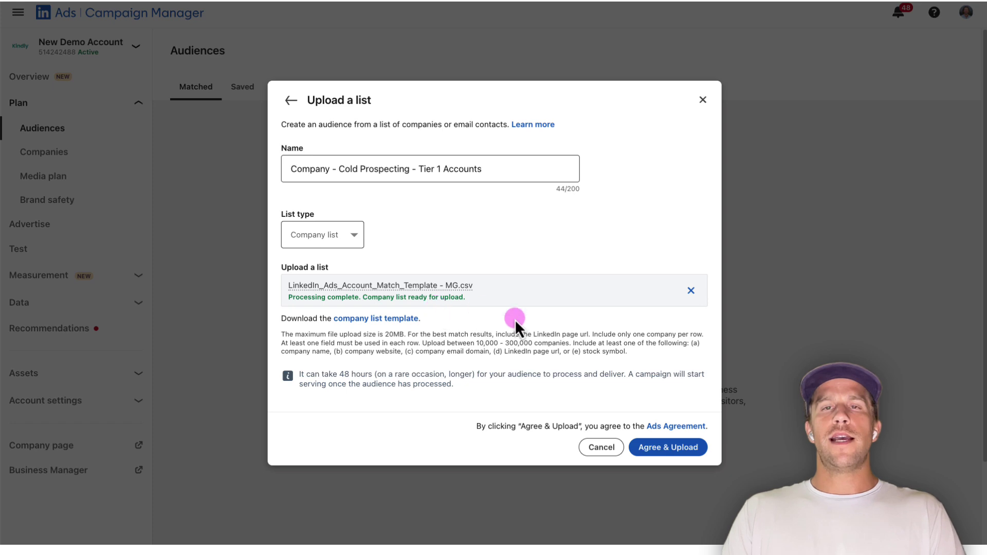
{"action": "left_click", "coordinate": [657, 450]}
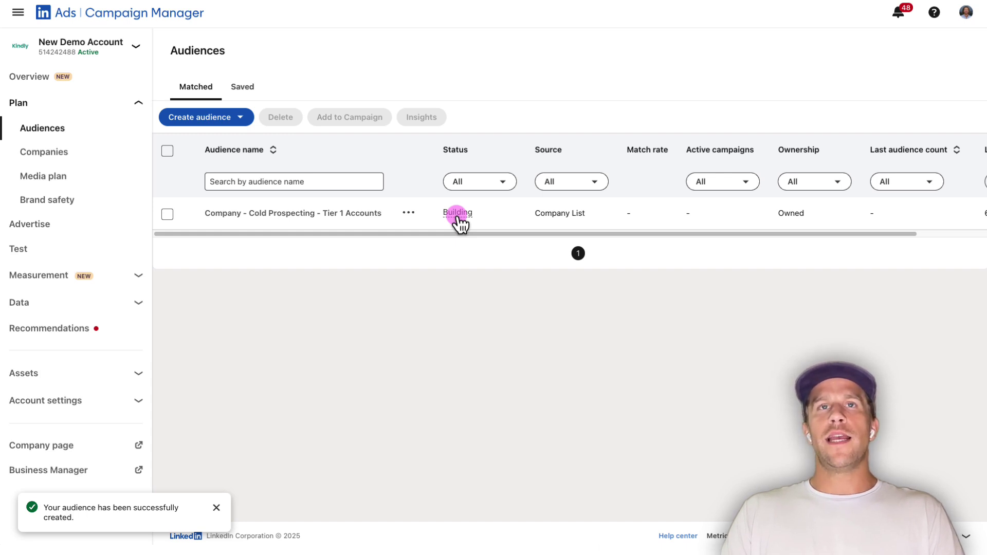
Create a new saved audience from the Saved tab and dismiss the Create New Audience banner.
{"action": "scroll", "coordinate": [603, 214], "scroll_direction": "right", "scroll_amount": 3}
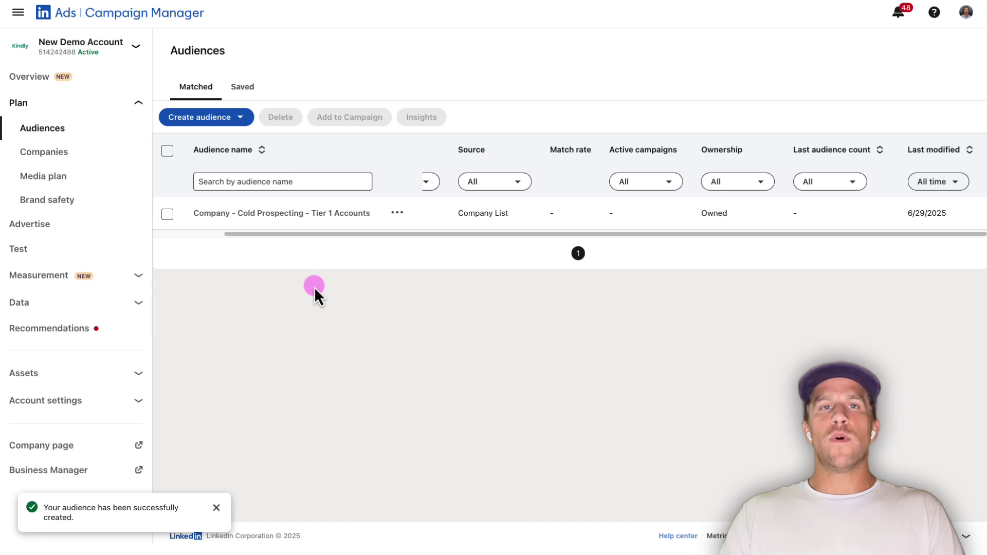
{"action": "left_click", "coordinate": [240, 91]}
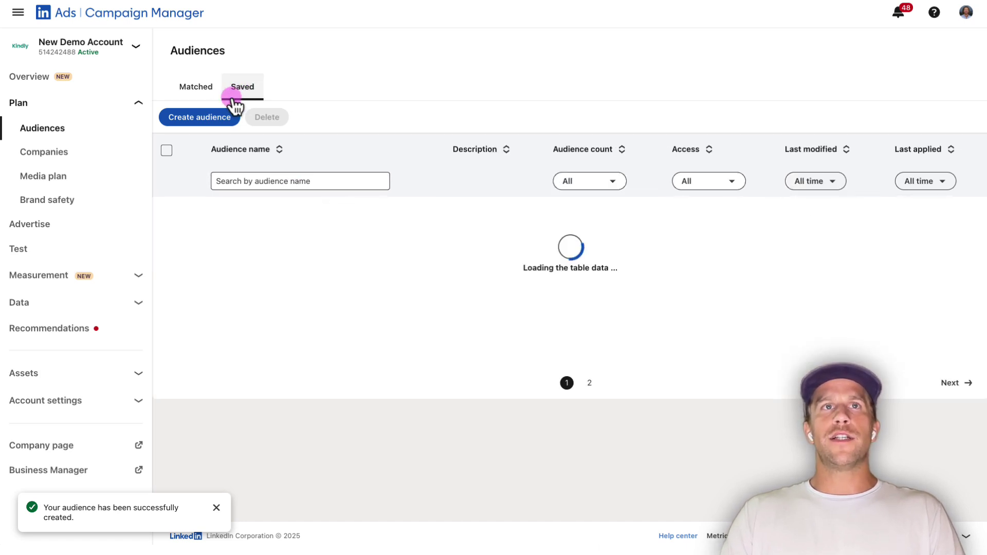
{"action": "left_click", "coordinate": [205, 118]}
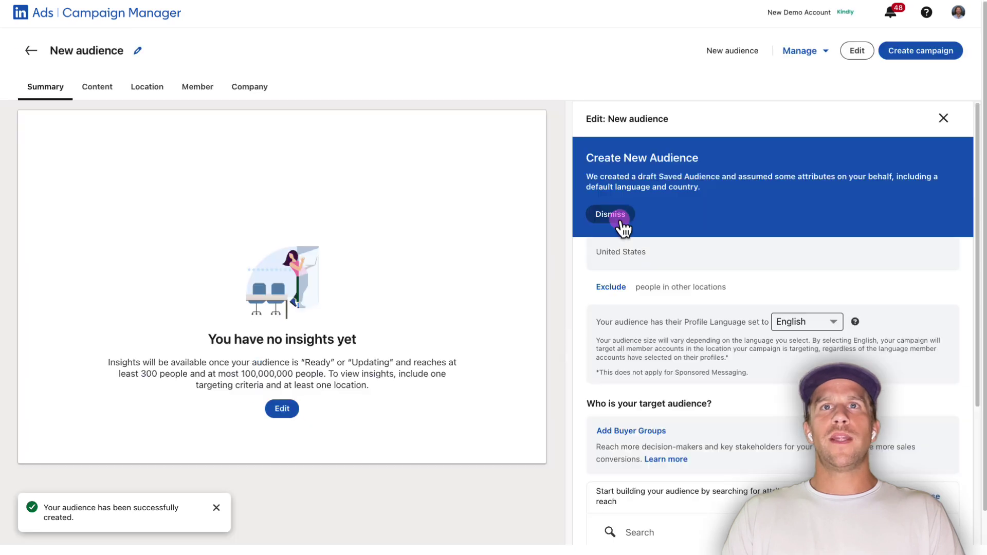
{"action": "left_click", "coordinate": [620, 220]}
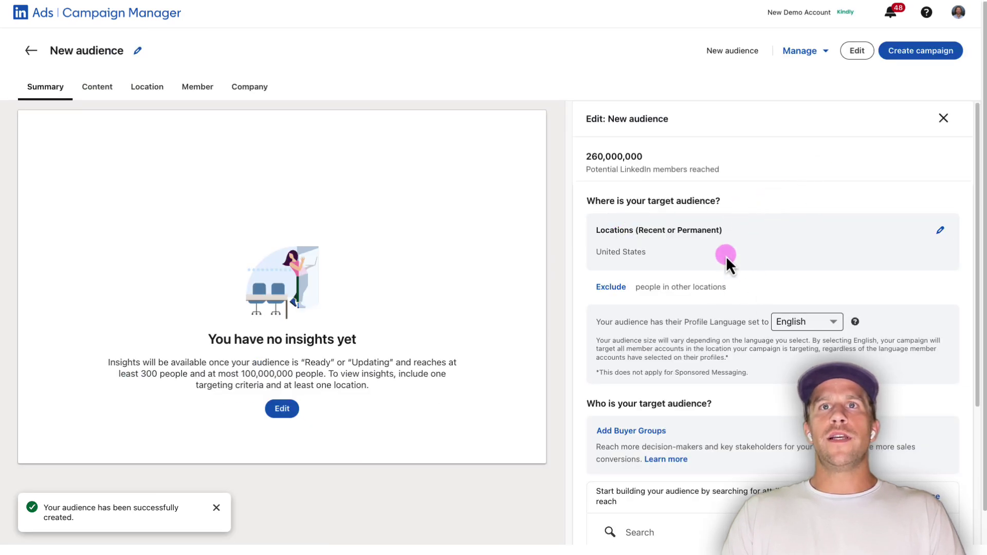
Change the United States location targeting to Permanent location only.
{"action": "left_click", "coordinate": [939, 230]}
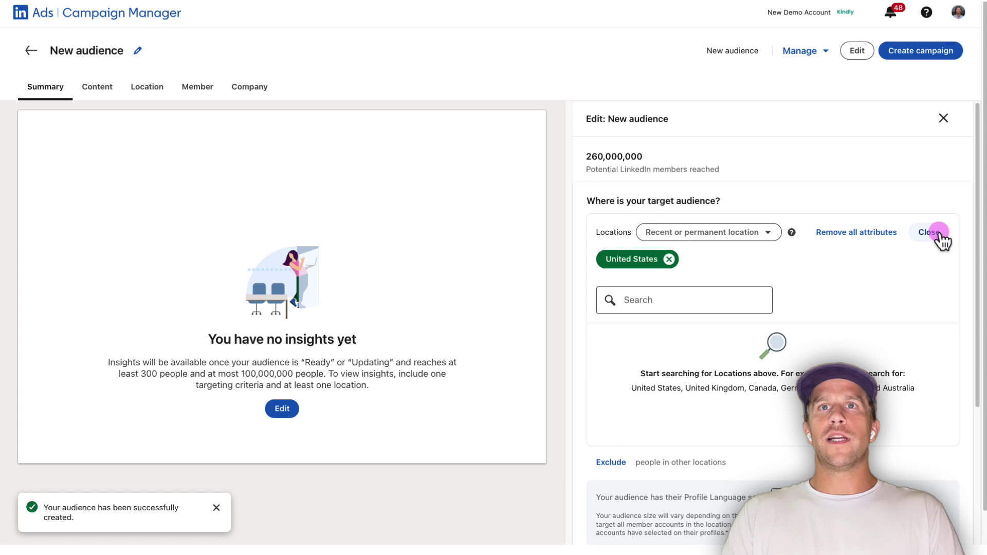
{"action": "left_click", "coordinate": [704, 234]}
{"action": "left_click", "coordinate": [683, 313]}
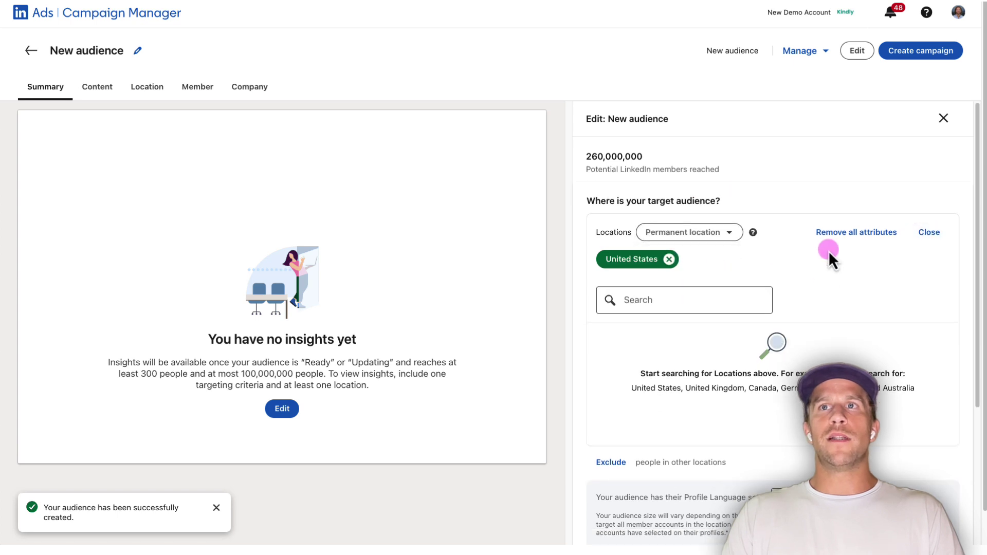
{"action": "left_click", "coordinate": [923, 234]}
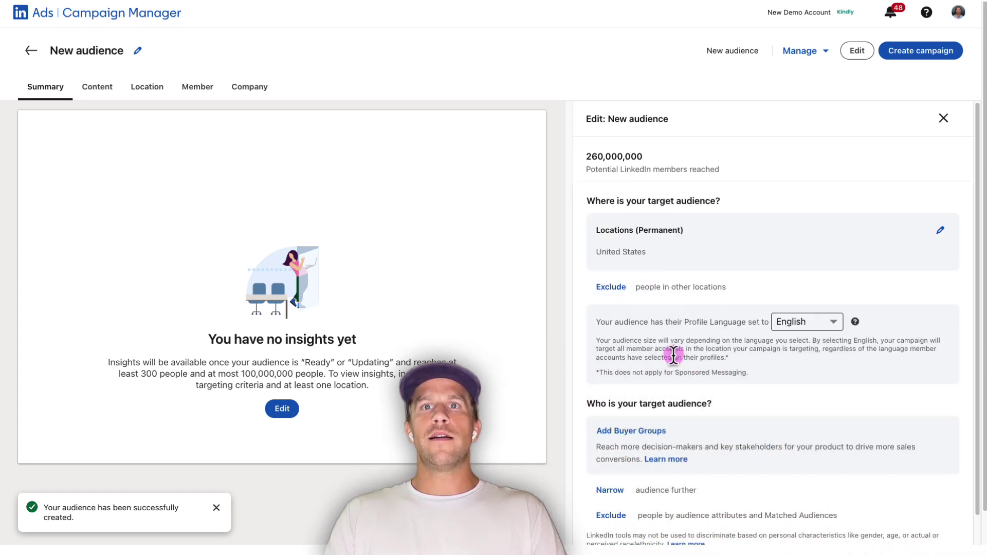
{"action": "scroll", "coordinate": [674, 352], "scroll_direction": "down", "scroll_amount": 1}
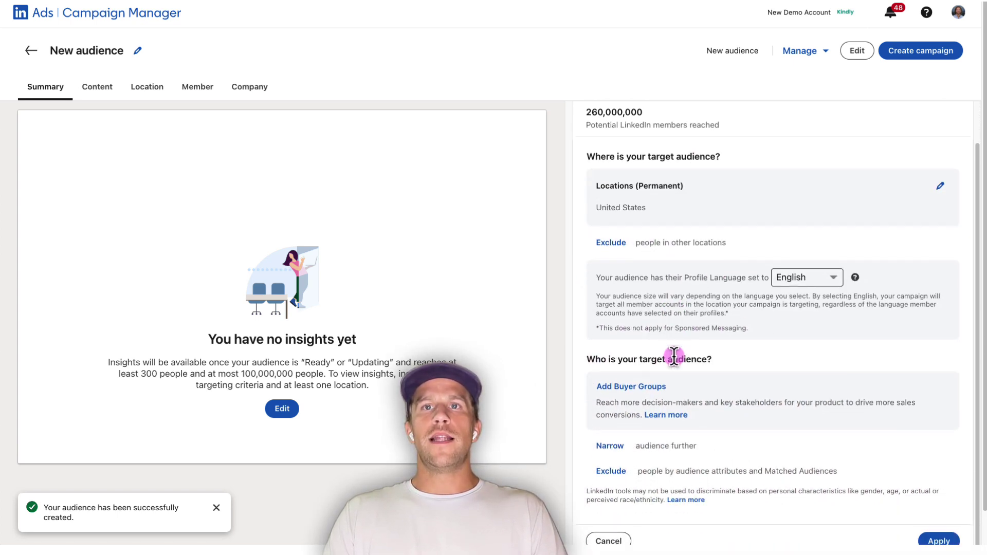
Add the 'Company - Cold Prospecting - Tier 1 Accounts' list from Audiences > List upload > Company List.
{"action": "left_click", "coordinate": [612, 446]}
{"action": "scroll", "coordinate": [654, 470], "scroll_direction": "down", "scroll_amount": 3}
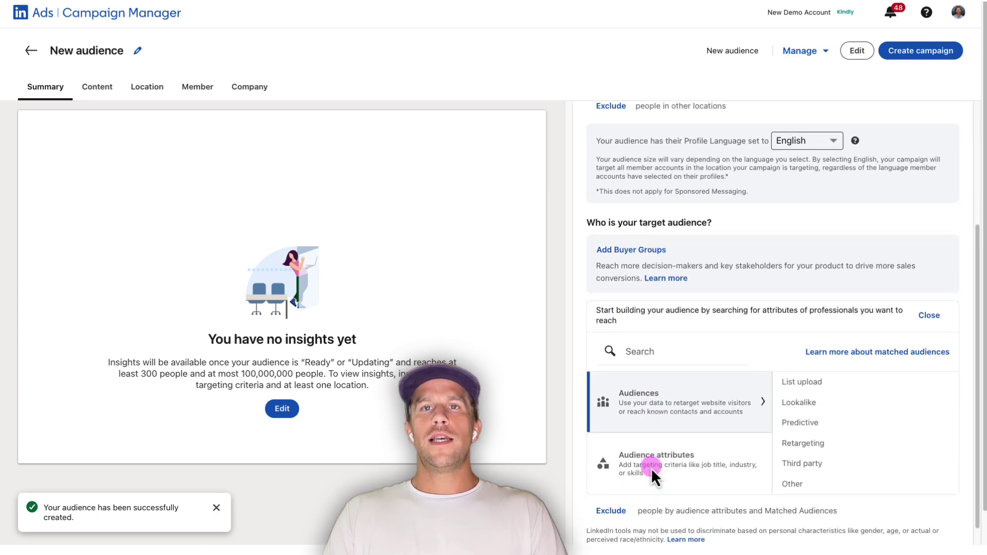
{"action": "left_click", "coordinate": [803, 389]}
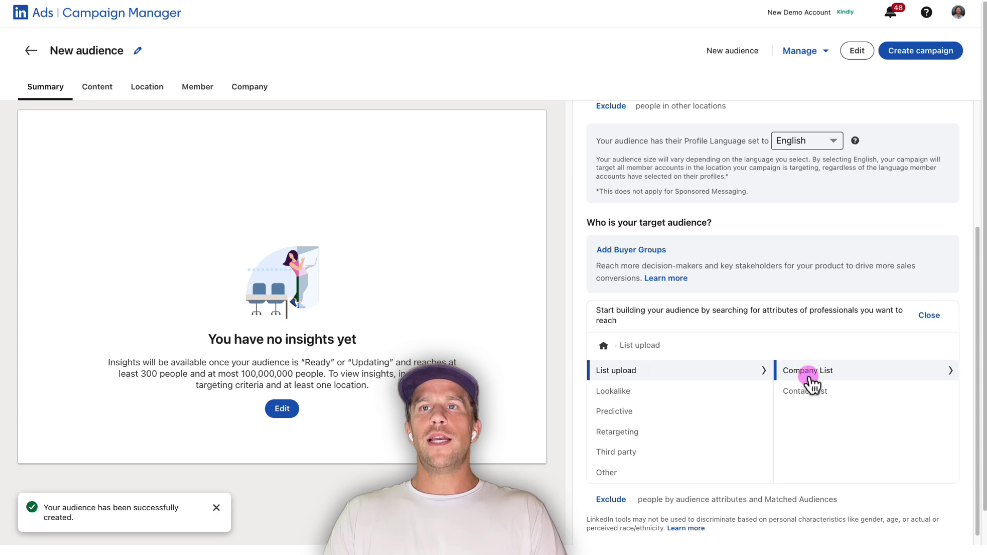
{"action": "left_click", "coordinate": [817, 379]}
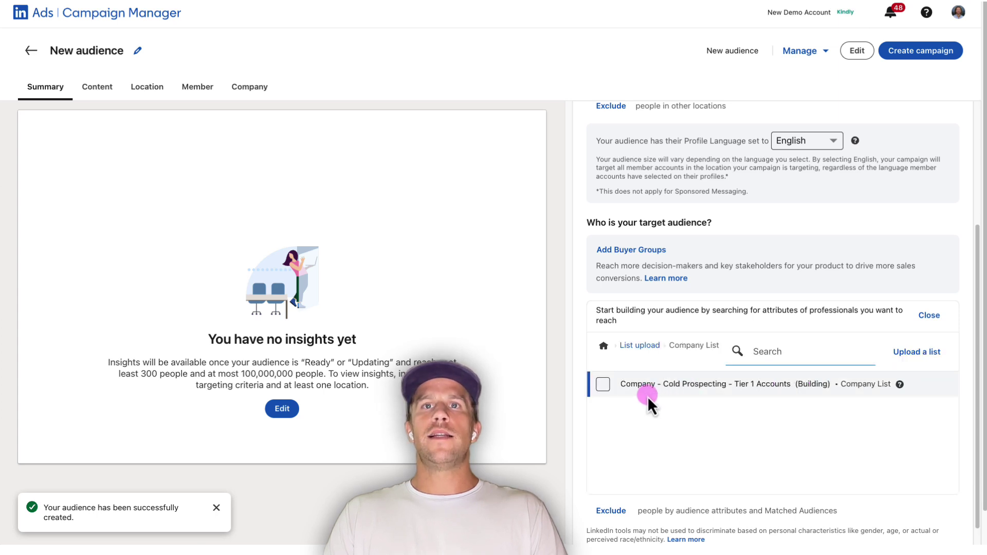
{"action": "left_click", "coordinate": [603, 384]}
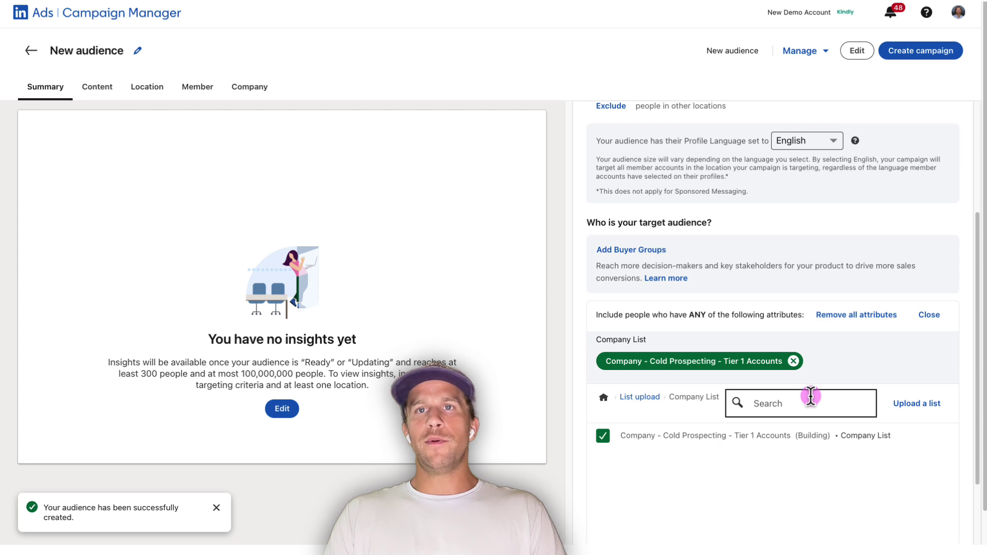
{"action": "scroll", "coordinate": [808, 401], "scroll_direction": "down", "scroll_amount": 2}
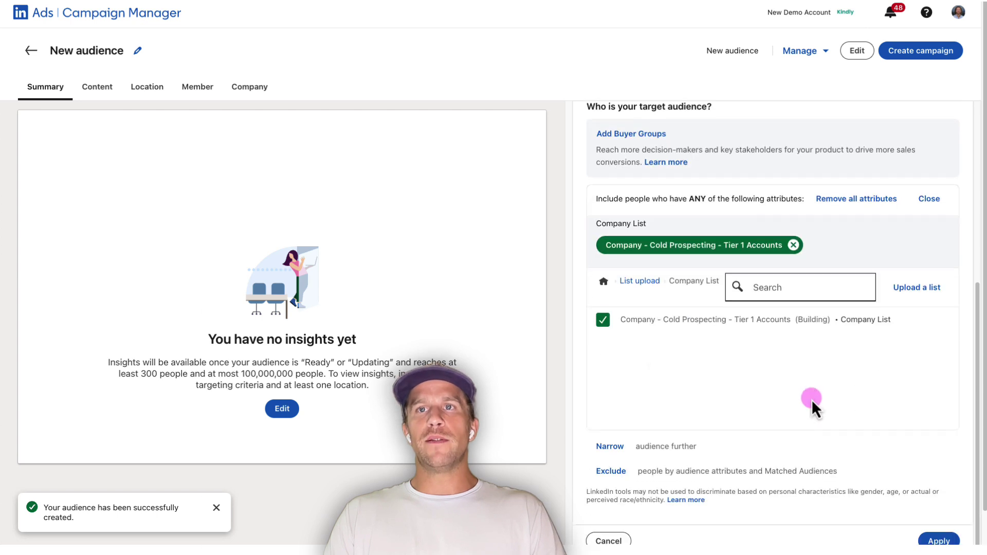
{"action": "left_click", "coordinate": [941, 540]}
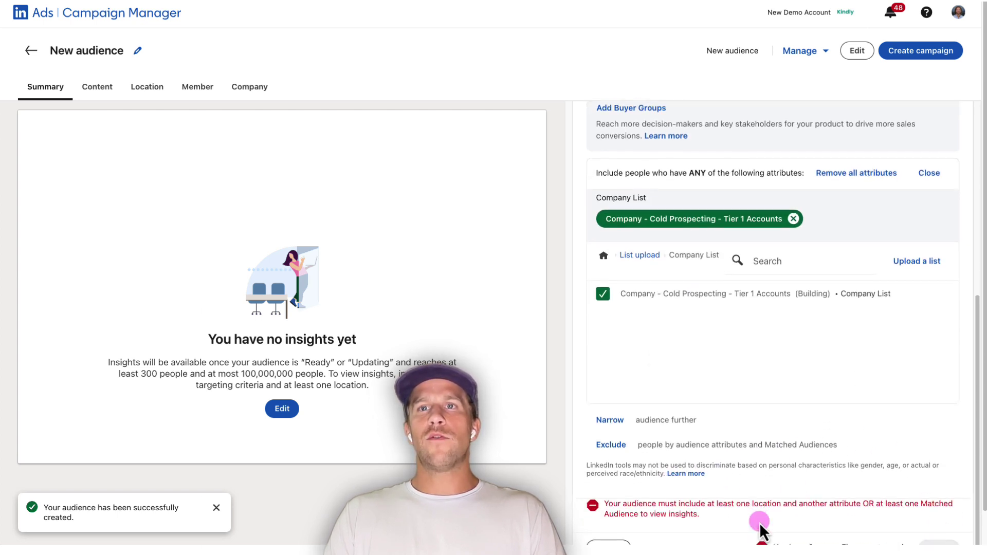
Review the Company insights view and close the company list attribute.
{"action": "scroll", "coordinate": [760, 522], "scroll_direction": "down", "scroll_amount": 1}
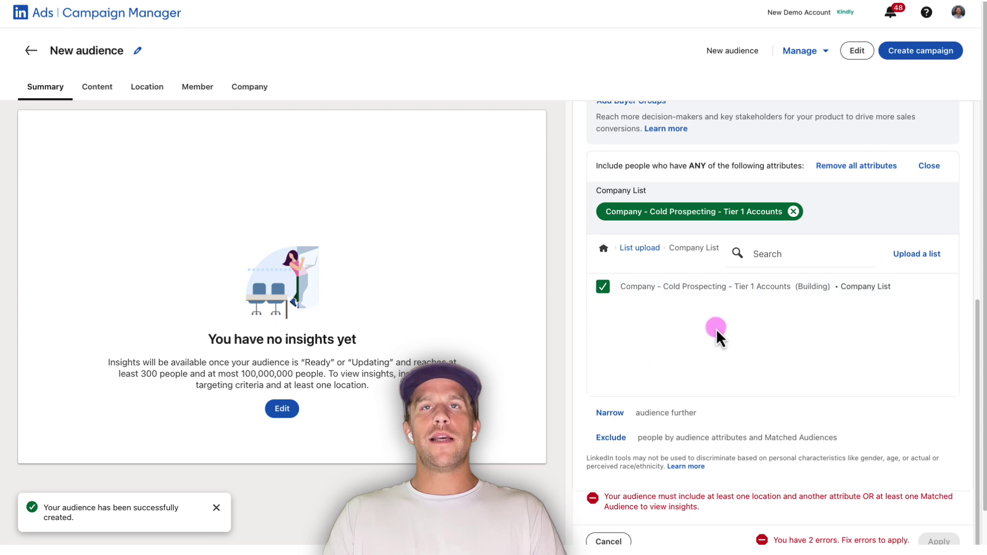
{"action": "scroll", "coordinate": [717, 328], "scroll_direction": "up", "scroll_amount": 1}
{"action": "left_click", "coordinate": [234, 85]}
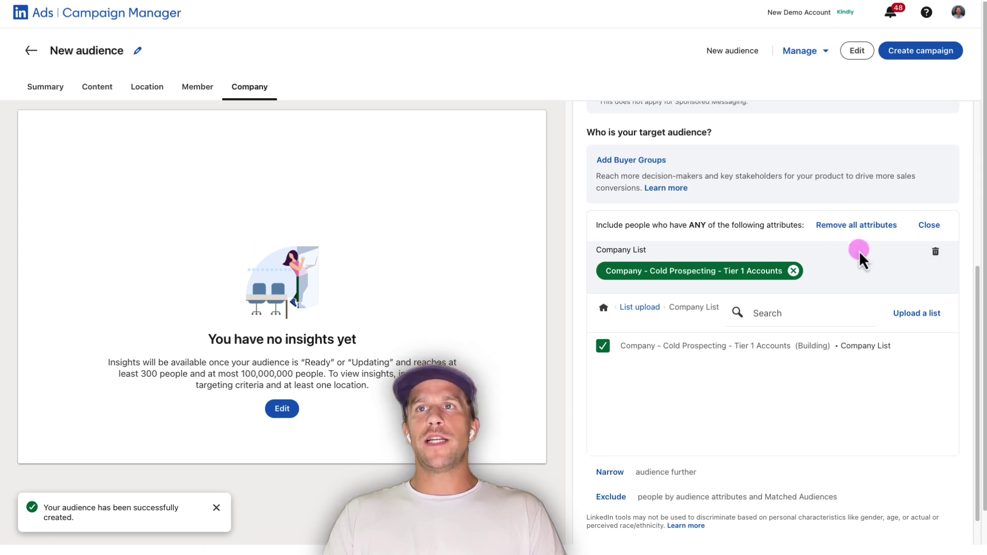
{"action": "left_click", "coordinate": [929, 225]}
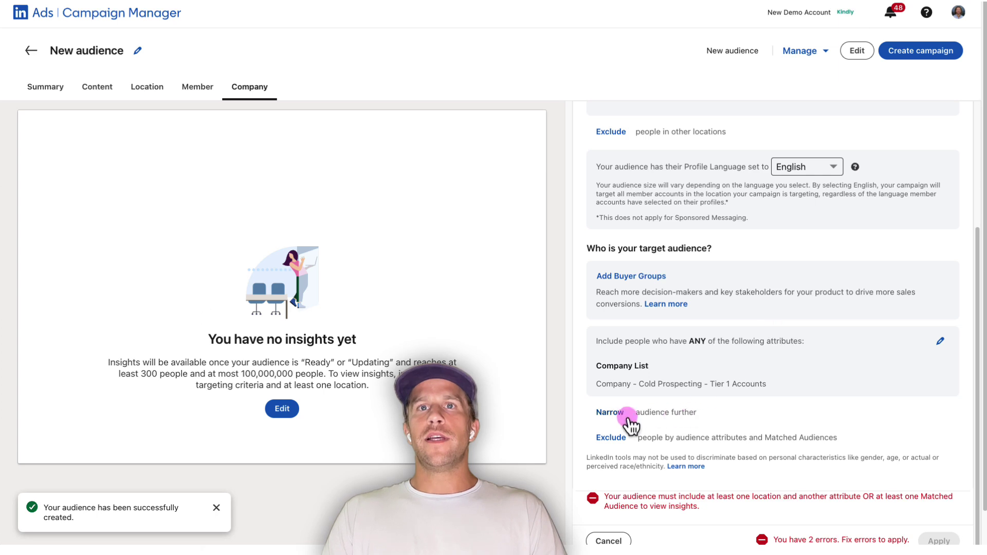
Add Job Experience > Job Titles targeting for Director and Managing Director.
{"action": "left_click", "coordinate": [609, 413]}
{"action": "scroll", "coordinate": [676, 406], "scroll_direction": "down", "scroll_amount": 3}
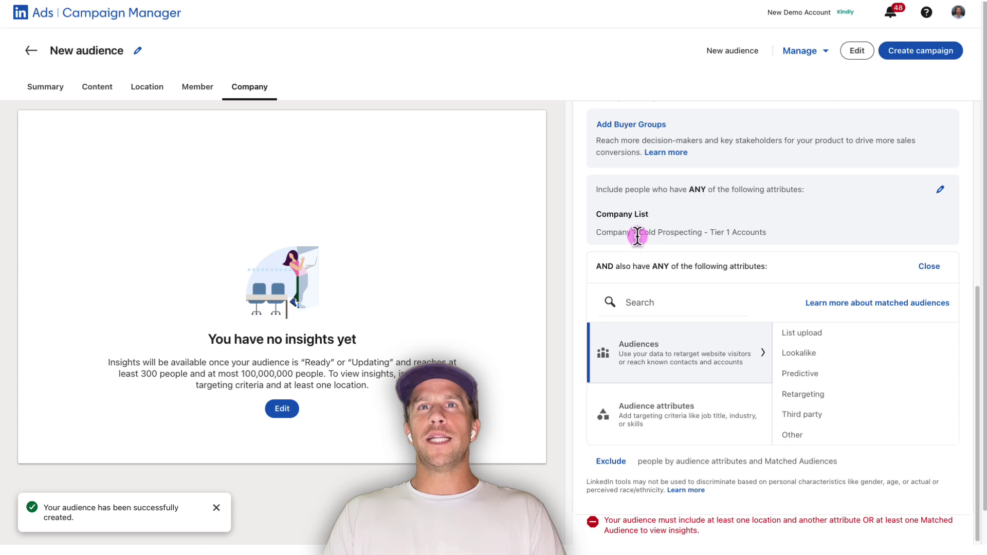
{"action": "left_click_drag", "start_coordinate": [595, 269], "coordinate": [622, 268]}
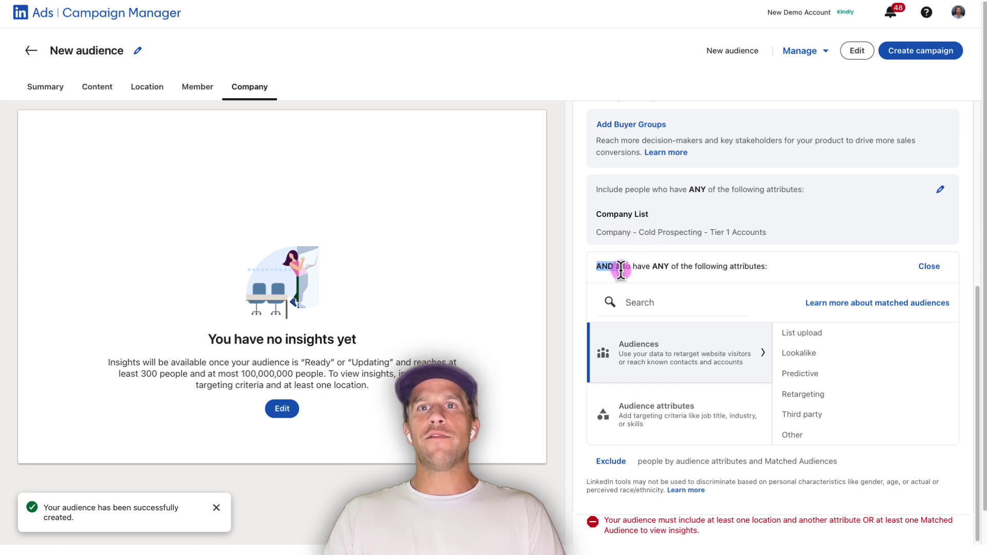
{"action": "left_click", "coordinate": [699, 429]}
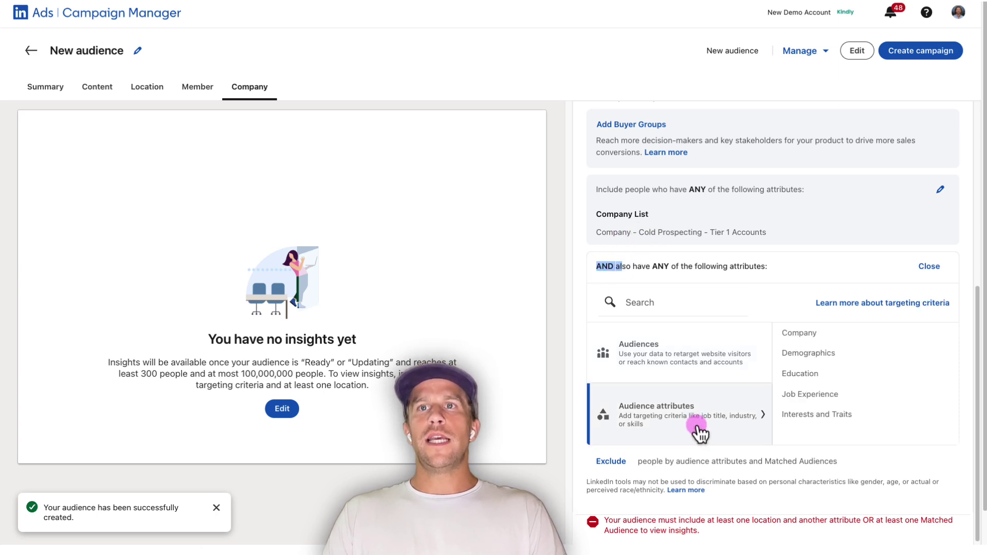
{"action": "left_click", "coordinate": [805, 400]}
{"action": "left_click", "coordinate": [806, 401]}
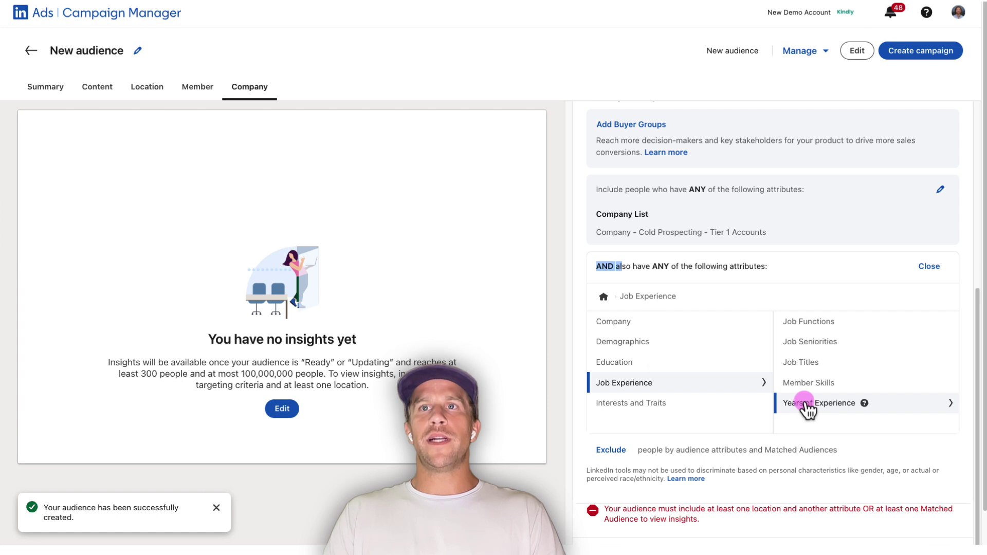
{"action": "left_click", "coordinate": [807, 364]}
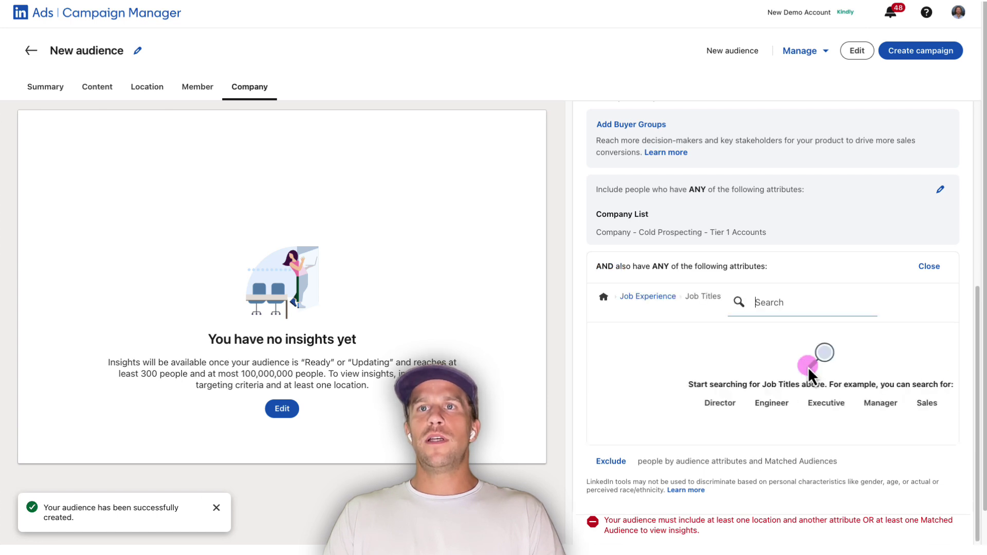
{"action": "left_click", "coordinate": [681, 405]}
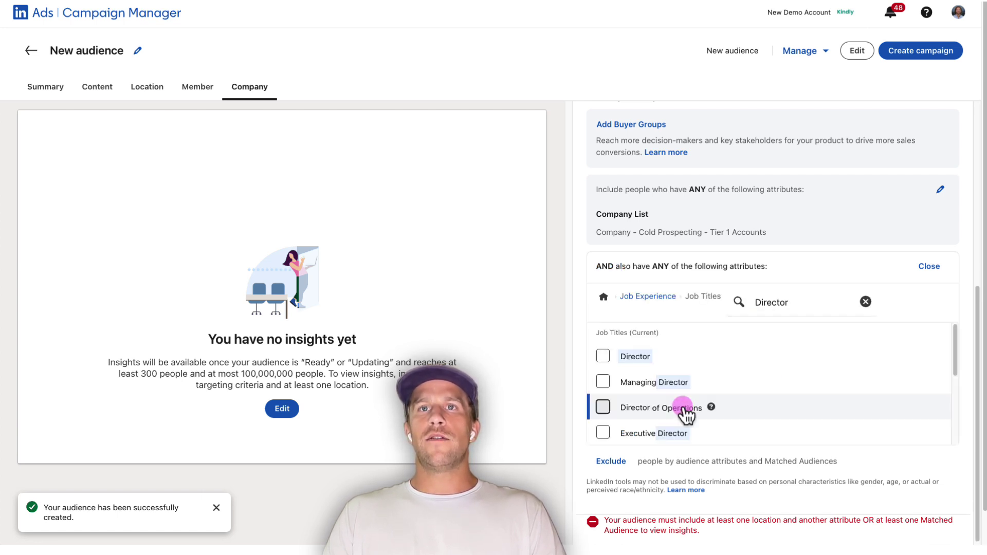
{"action": "left_click", "coordinate": [603, 355]}
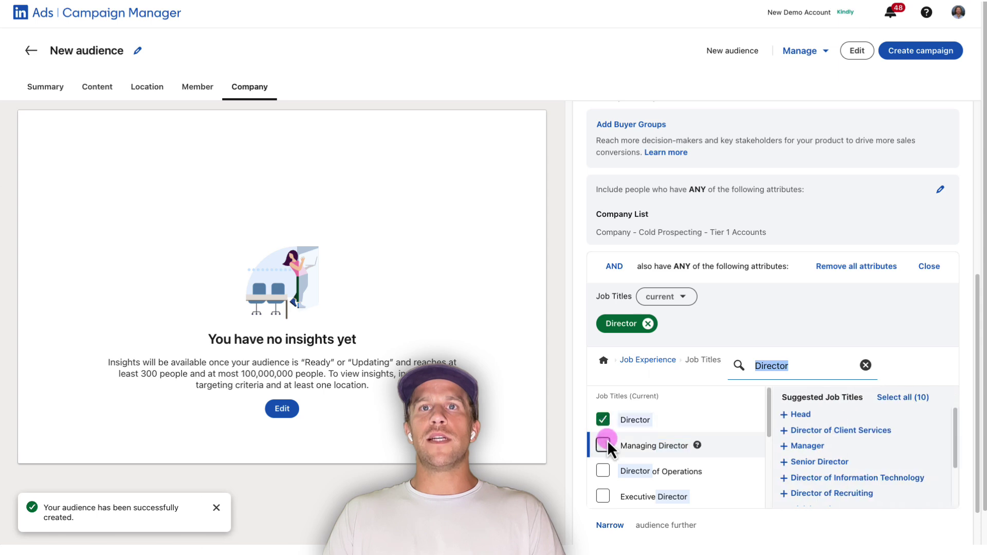
{"action": "left_click", "coordinate": [605, 443]}
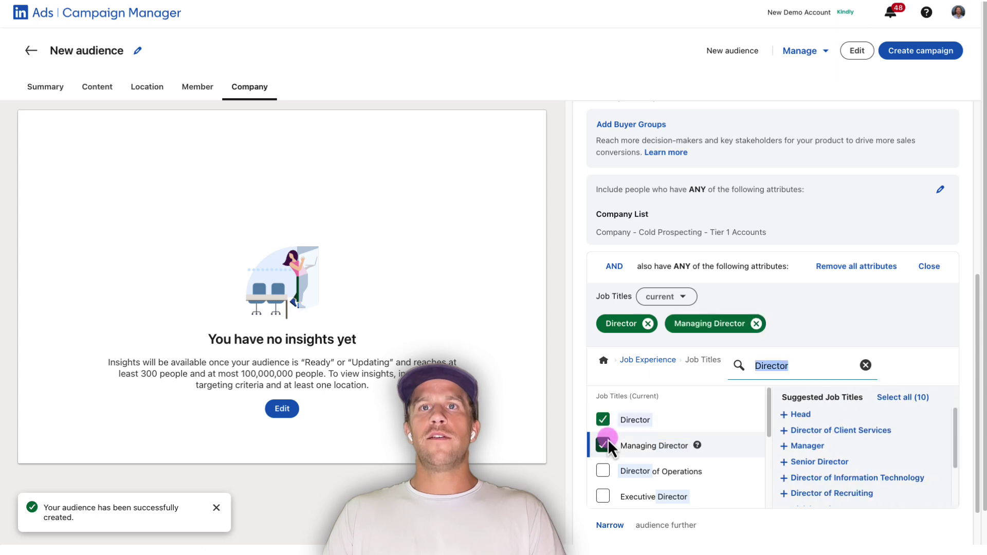
{"action": "left_click", "coordinate": [929, 266]}
{"action": "scroll", "coordinate": [717, 329], "scroll_direction": "up", "scroll_amount": 5}
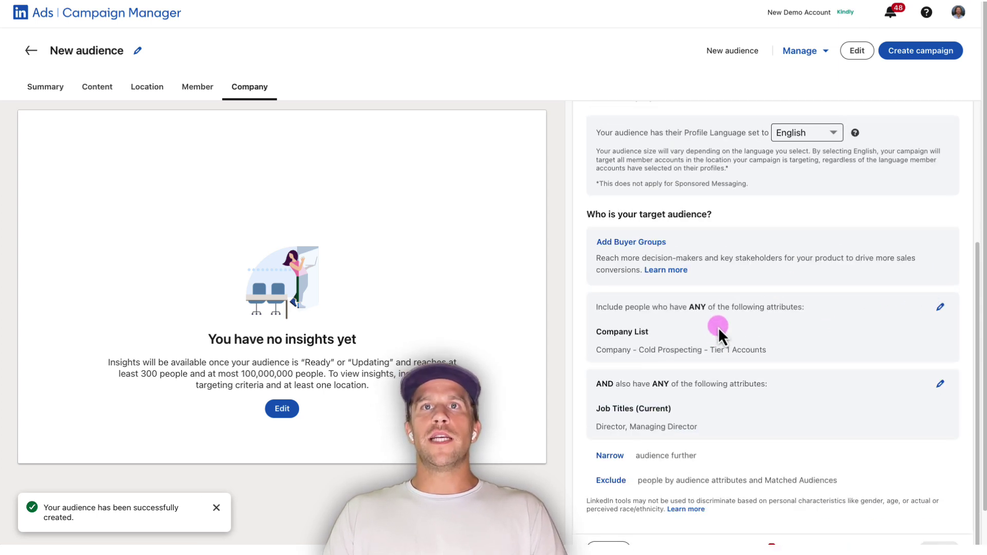
{"action": "scroll", "coordinate": [689, 355], "scroll_direction": "down", "scroll_amount": 5}
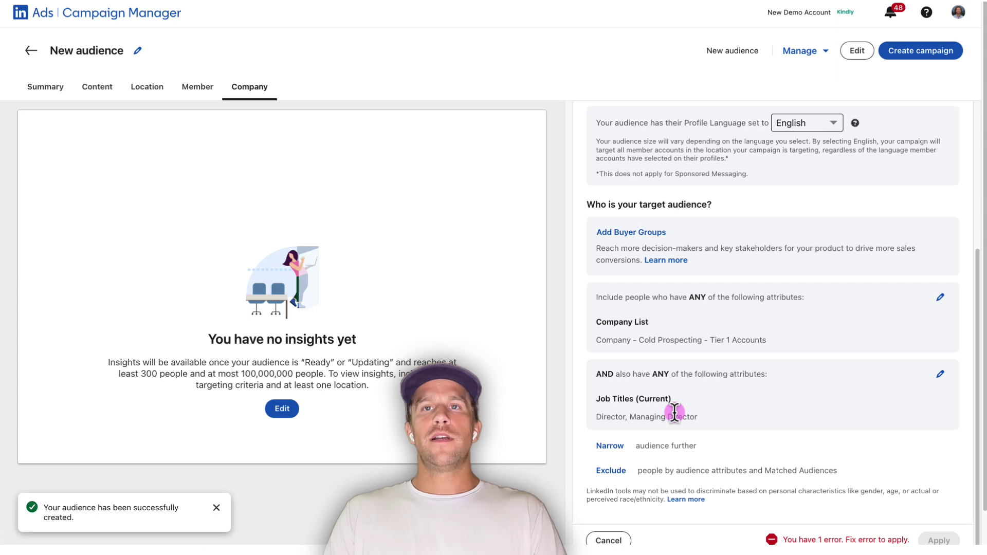
{"action": "scroll", "coordinate": [675, 413], "scroll_direction": "down", "scroll_amount": 1}
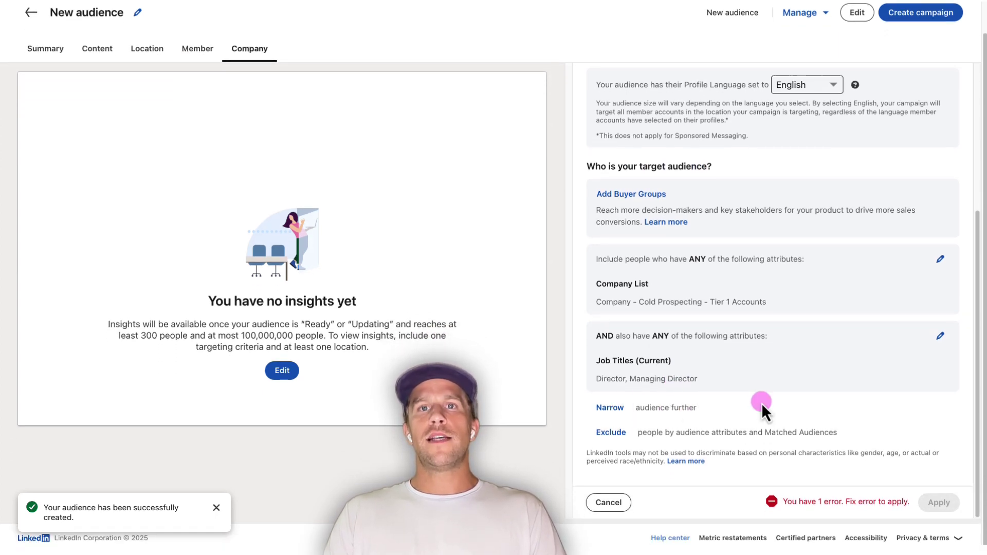
{"action": "scroll", "coordinate": [492, 239], "scroll_direction": "up", "scroll_amount": 1}
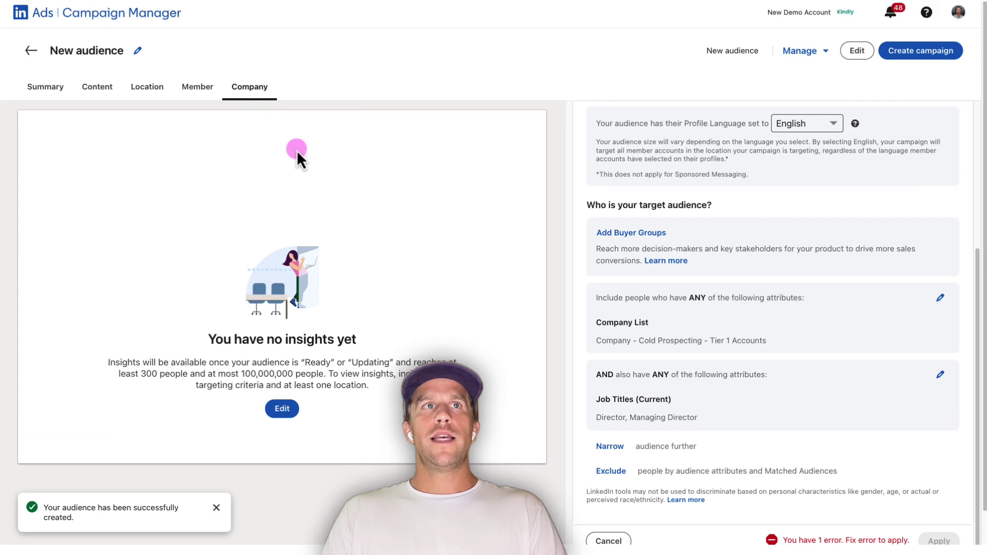
{"action": "left_click", "coordinate": [195, 89]}
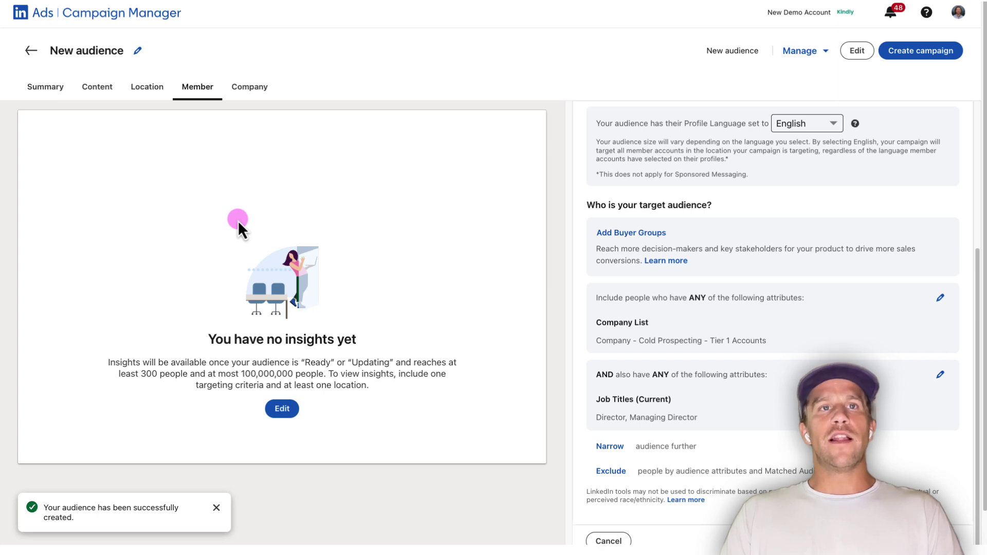
{"action": "left_click", "coordinate": [246, 88]}
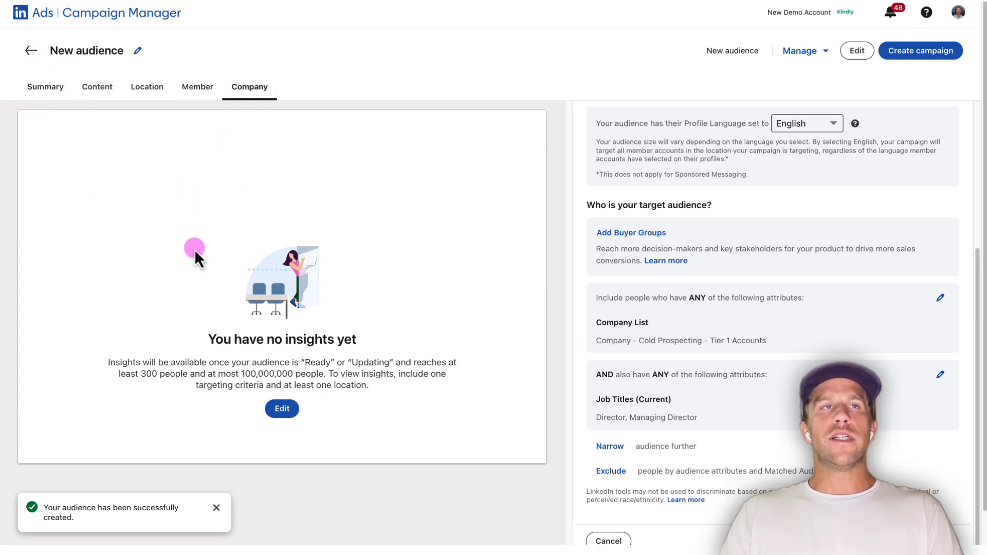
Save the audience as 'New Cold Audience' and go to the Campaign groups list.
{"action": "left_click", "coordinate": [33, 51]}
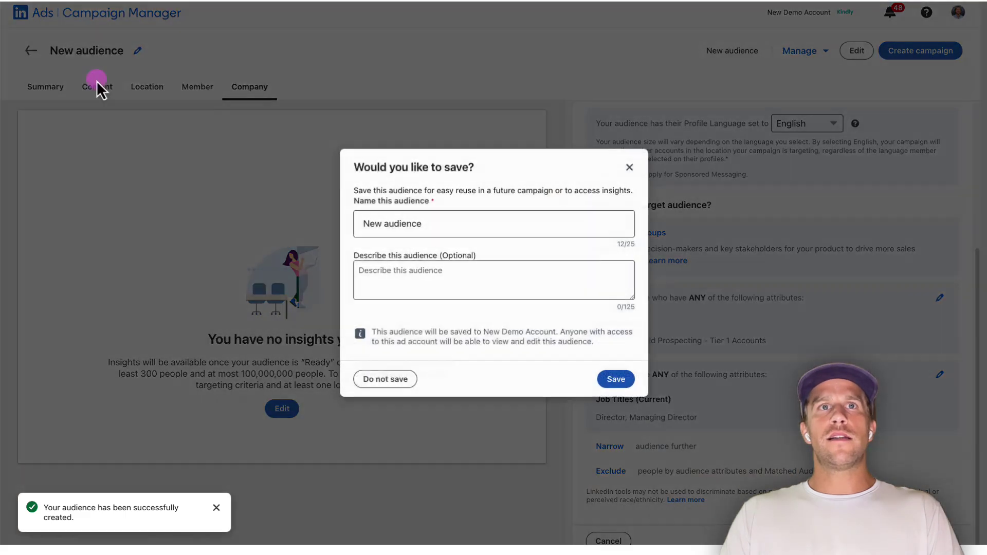
{"action": "triple_click", "coordinate": [374, 222]}
{"action": "type", "text": "New Cold Audience"}
{"action": "left_click", "coordinate": [617, 379]}
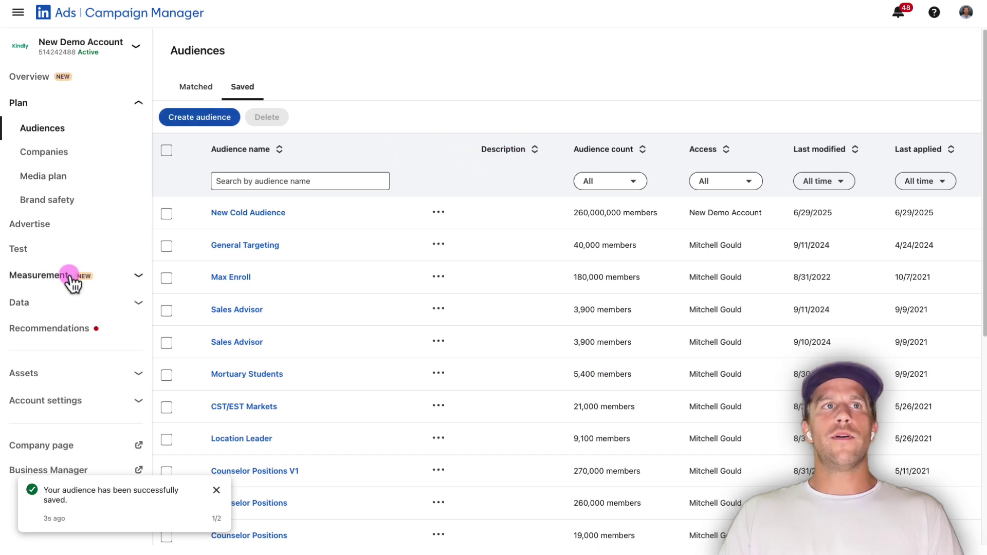
{"action": "left_click", "coordinate": [45, 225]}
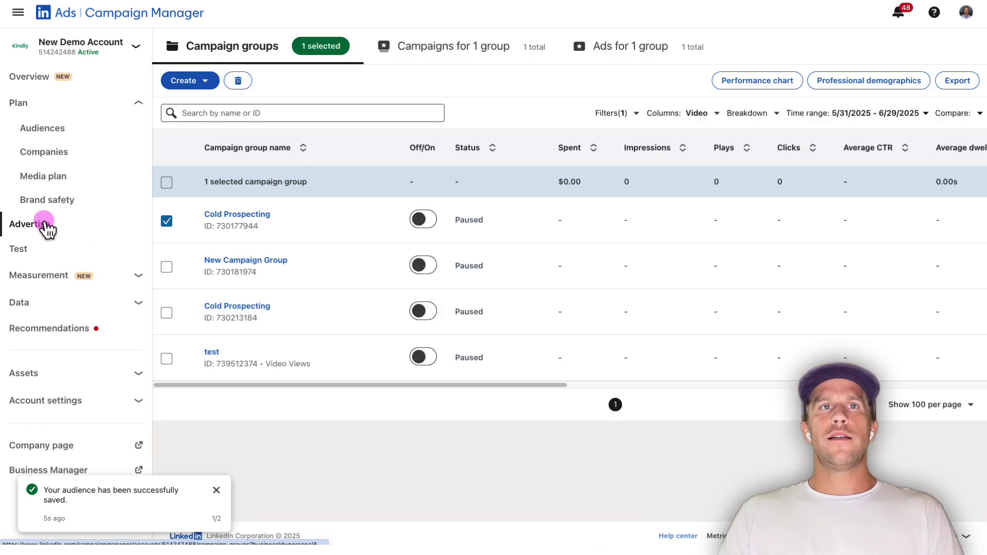
Replace the Cold Prospecting campaign's targeting with the New Cold Audience saved audience.
{"action": "left_click", "coordinate": [247, 215]}
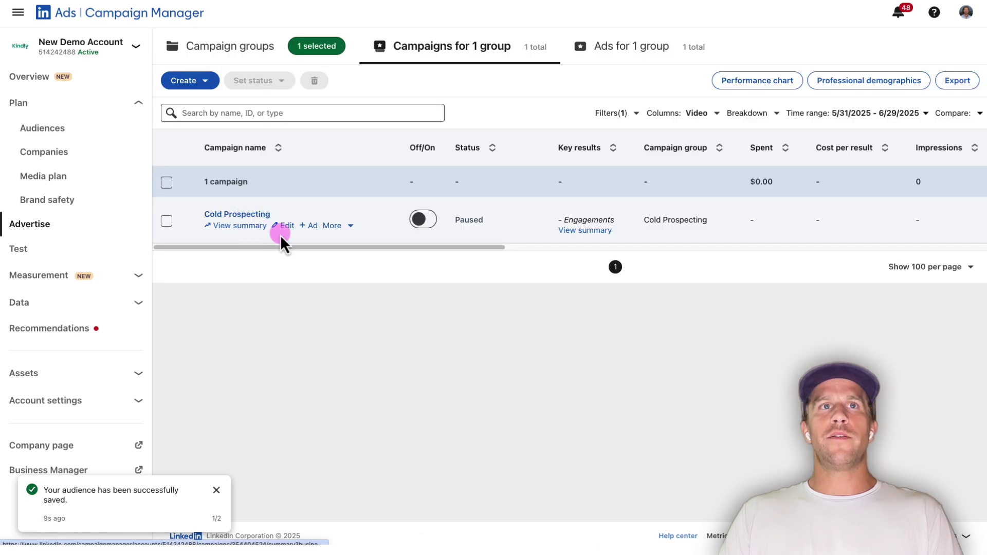
{"action": "left_click", "coordinate": [284, 227]}
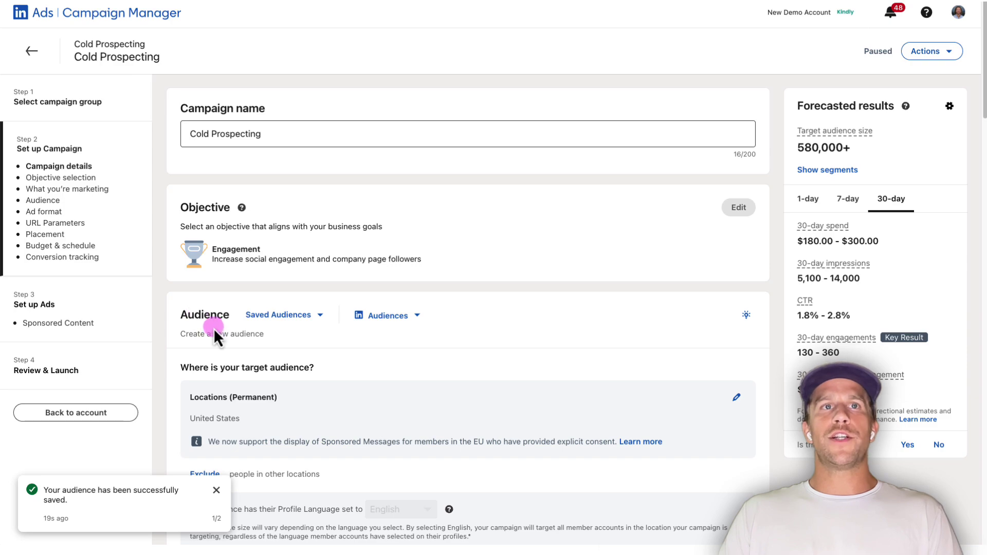
{"action": "left_click", "coordinate": [315, 318]}
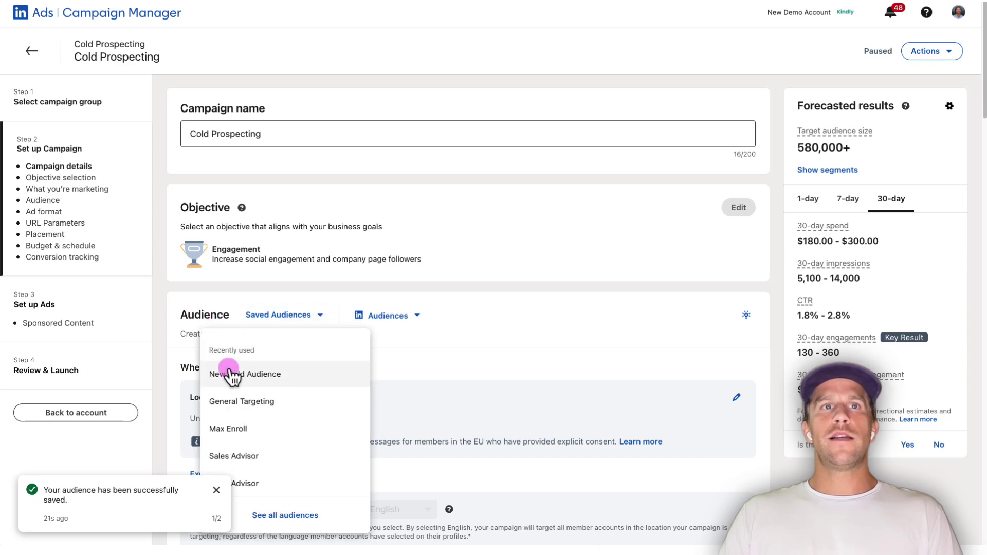
{"action": "left_click", "coordinate": [244, 374]}
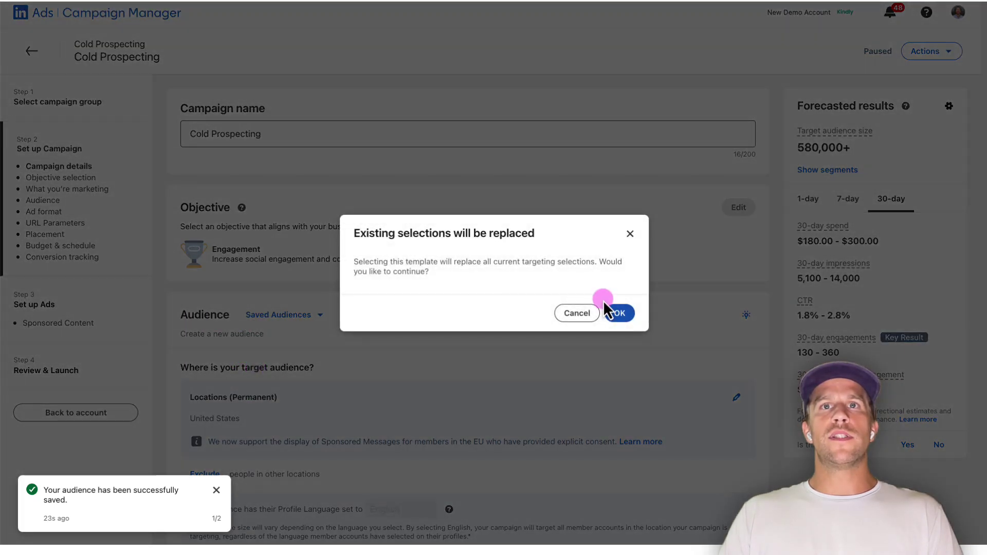
{"action": "left_click", "coordinate": [619, 314]}
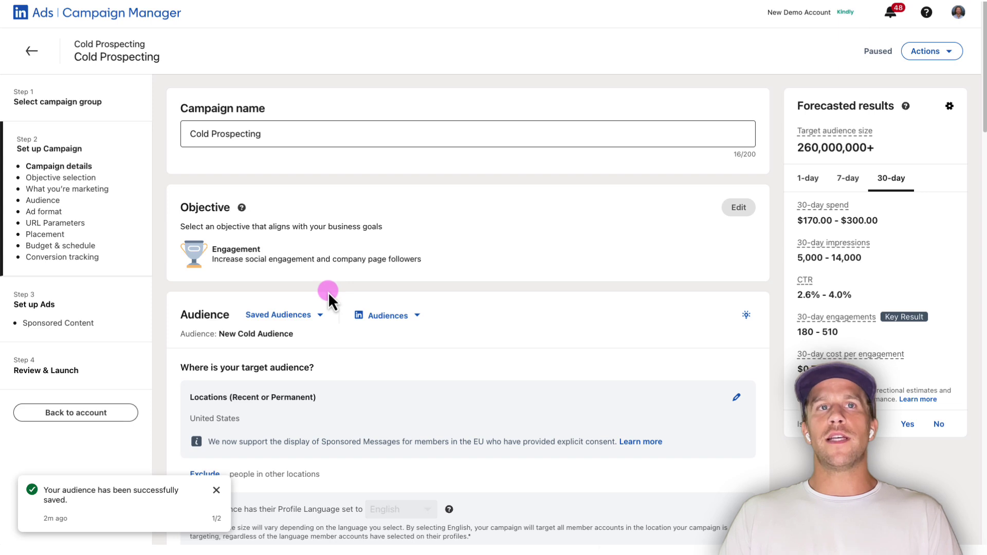
{"action": "left_click", "coordinate": [315, 316]}
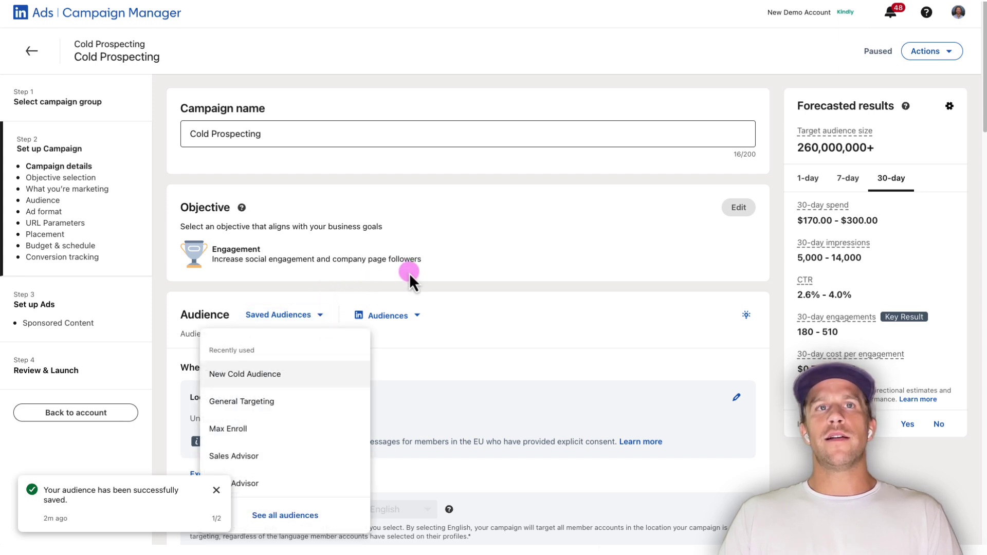
{"action": "left_click", "coordinate": [448, 284]}
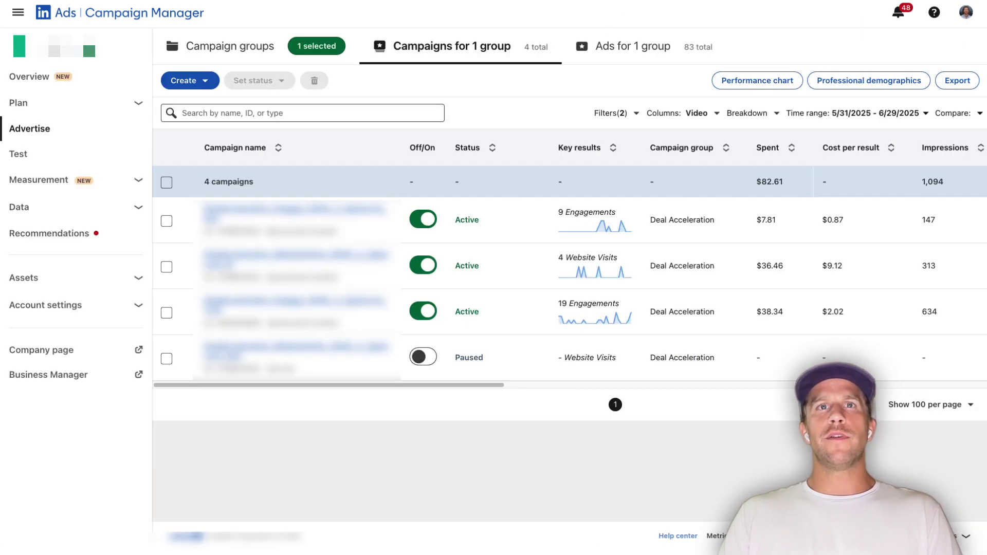
Show the first campaign's professional demographics by company, where the top company has 25 impressions (17.01%).
{"action": "left_click", "coordinate": [167, 221]}
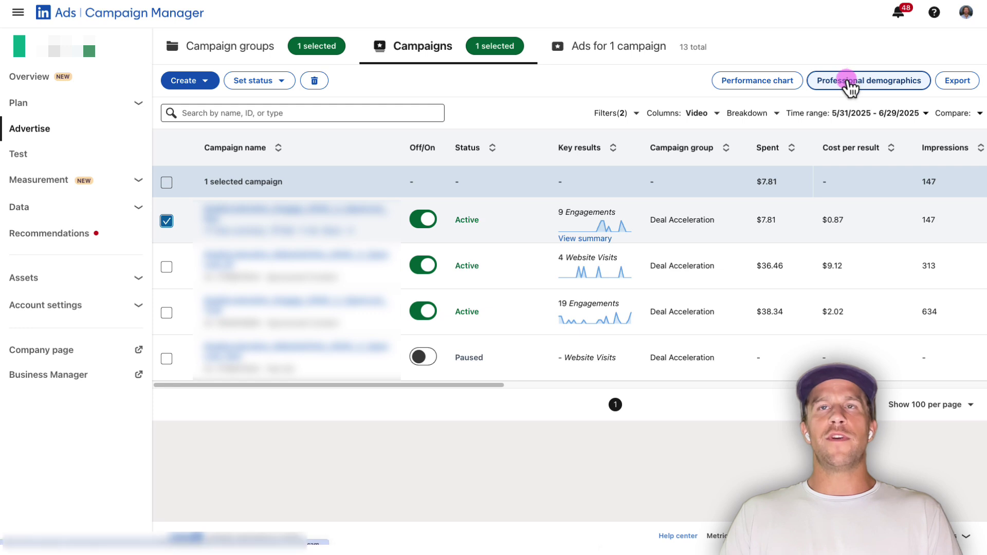
{"action": "left_click", "coordinate": [846, 81]}
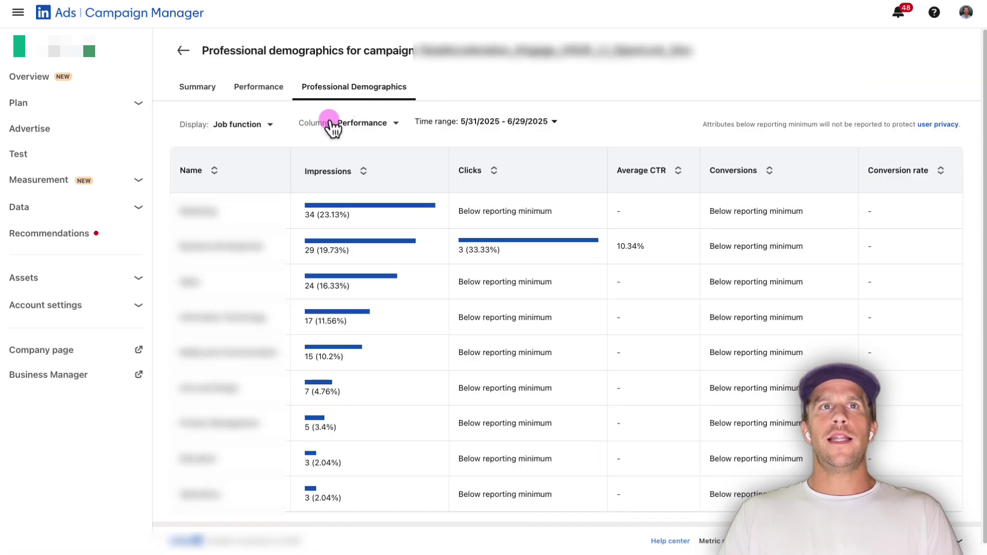
{"action": "left_click", "coordinate": [257, 127]}
{"action": "left_click", "coordinate": [226, 213]}
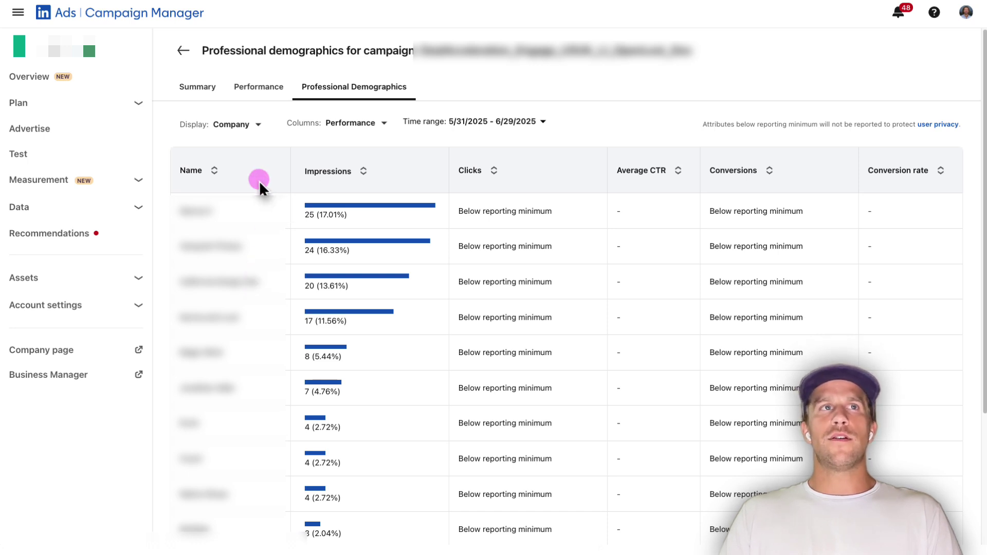
{"action": "left_click", "coordinate": [78, 103]}
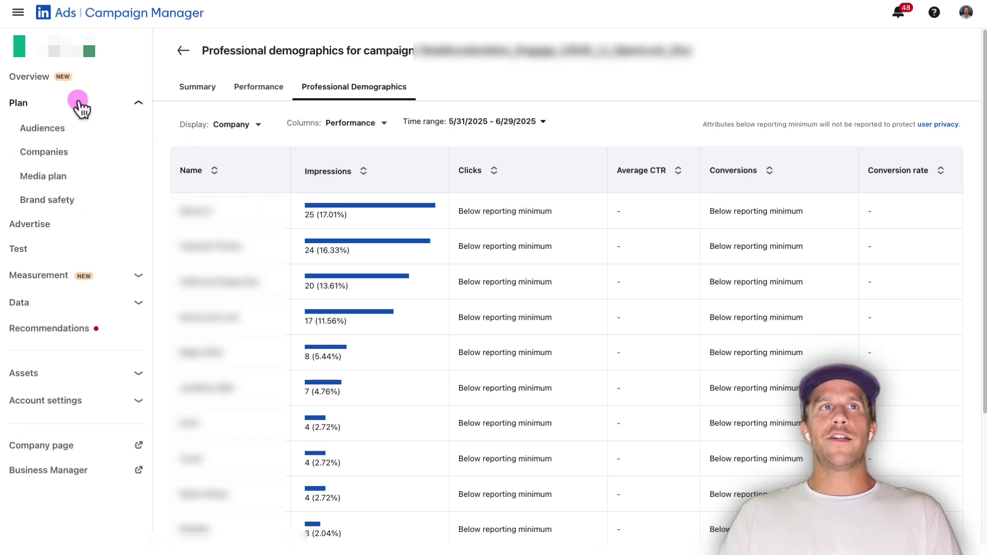
Go to the Plan > Companies report, ranked by paid impressions over 90 days, and expand Company Lists.
{"action": "left_click", "coordinate": [51, 154]}
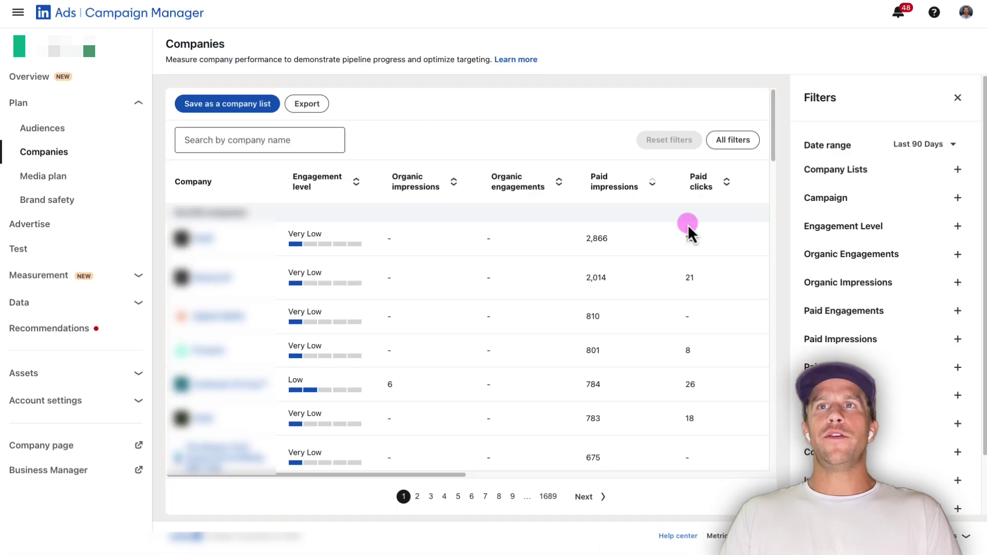
{"action": "left_click", "coordinate": [956, 170]}
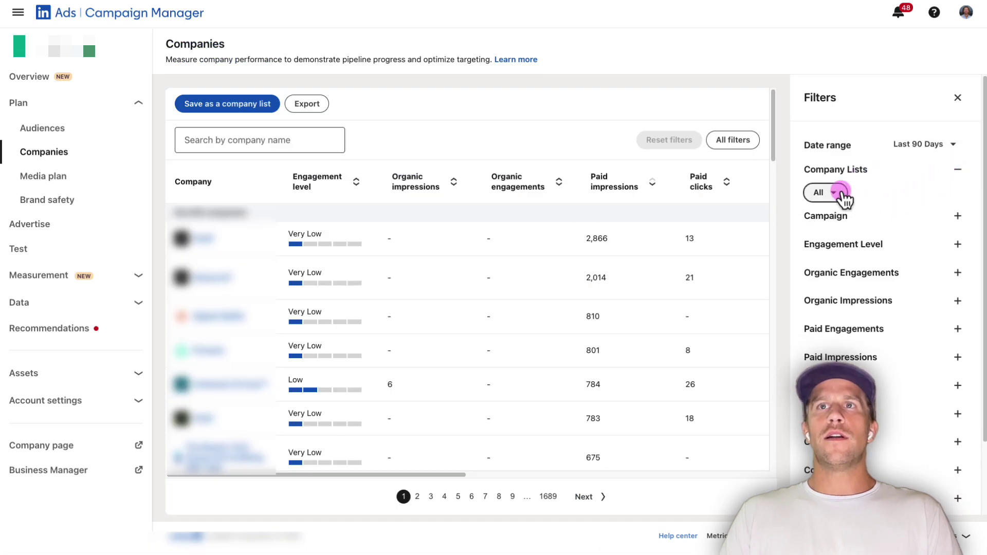